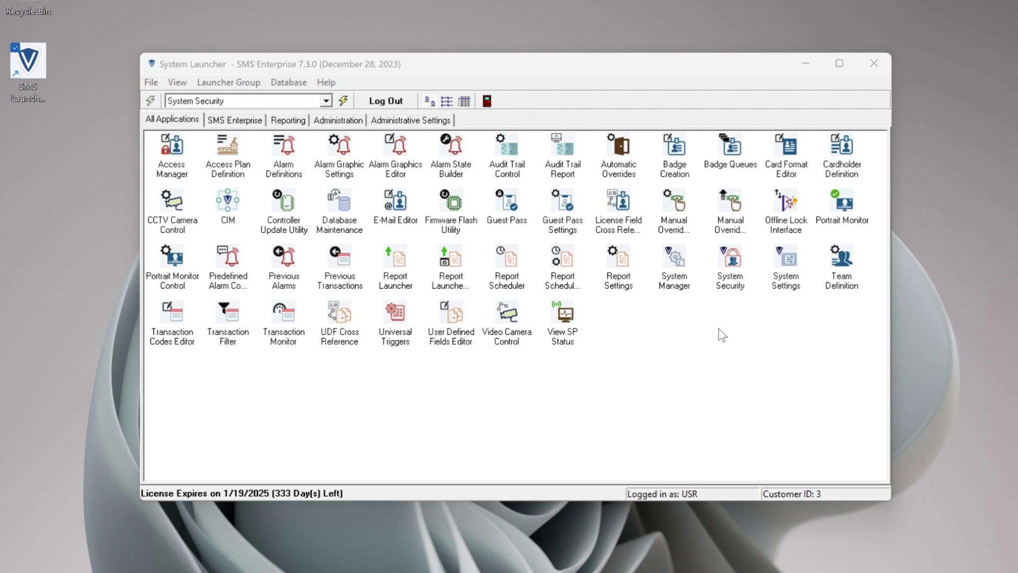
# Open the Manual Override Execution application from the launcher.
pyautogui.click(735, 210)
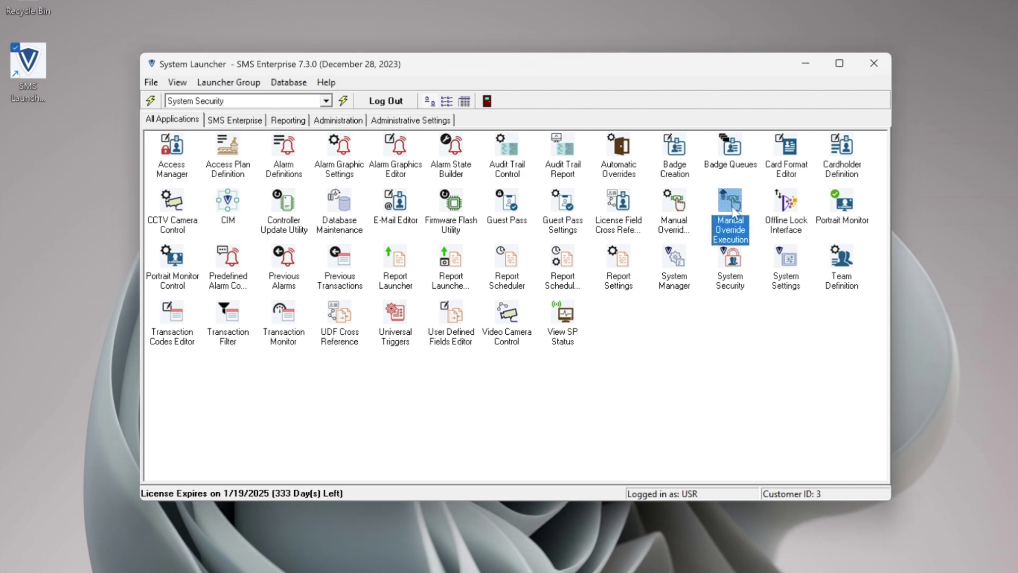
pyautogui.click(682, 206)
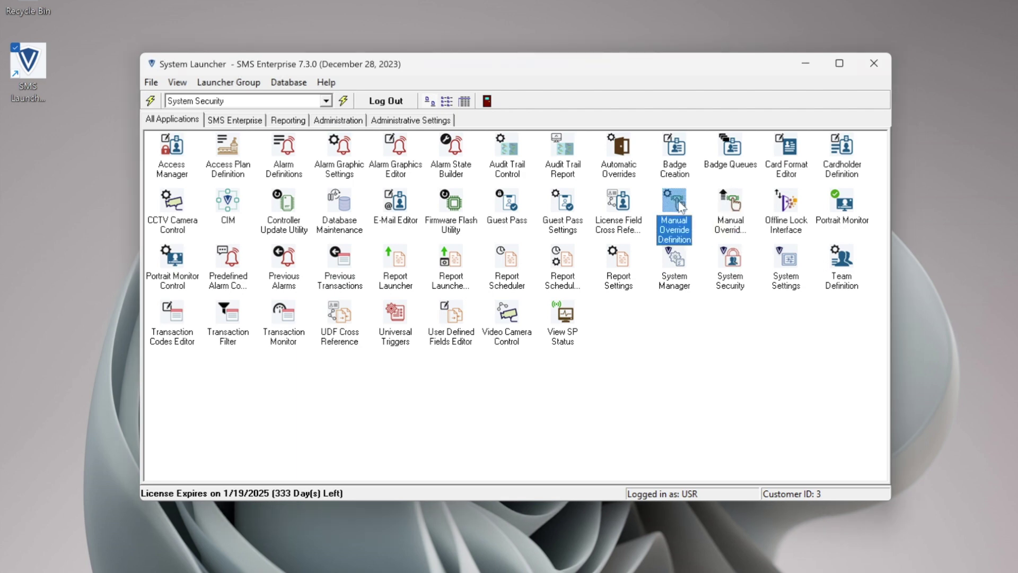
pyautogui.click(735, 208)
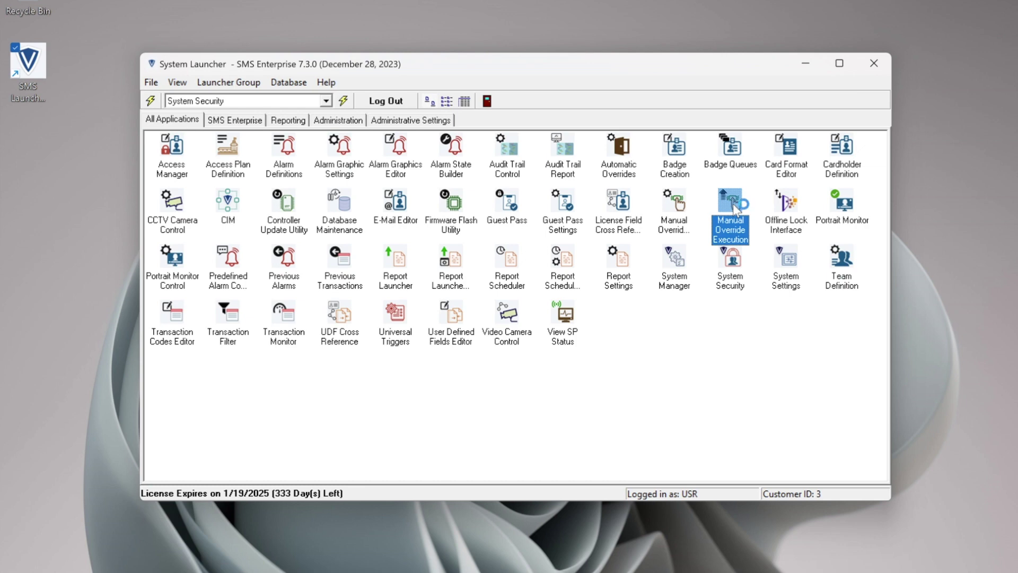
pyautogui.doubleClick(734, 209)
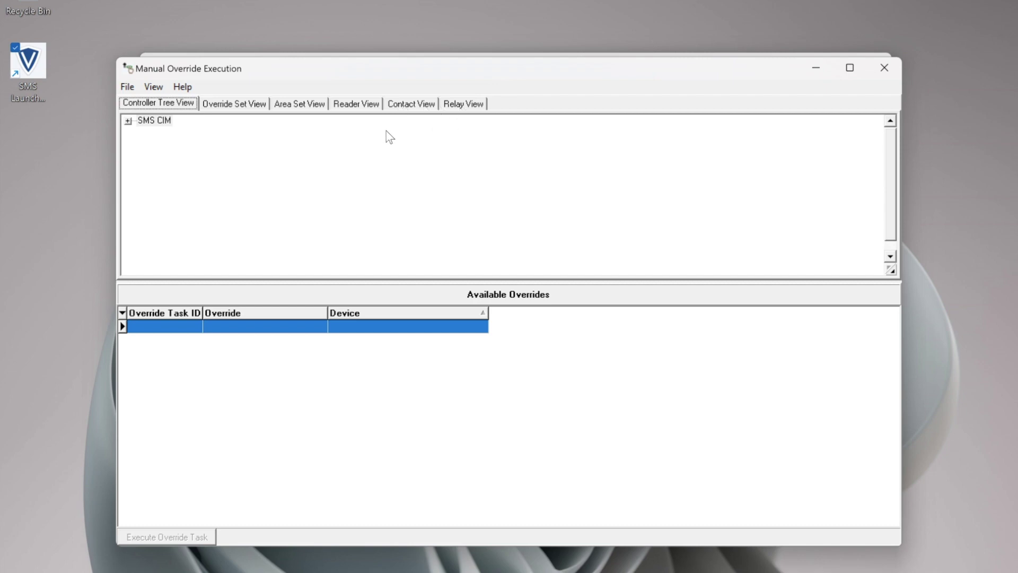
# Expand SMS CIM, its port and Controller # 1 in the controller tree, and show the available overrides for Staff Entrance.
pyautogui.click(127, 121)
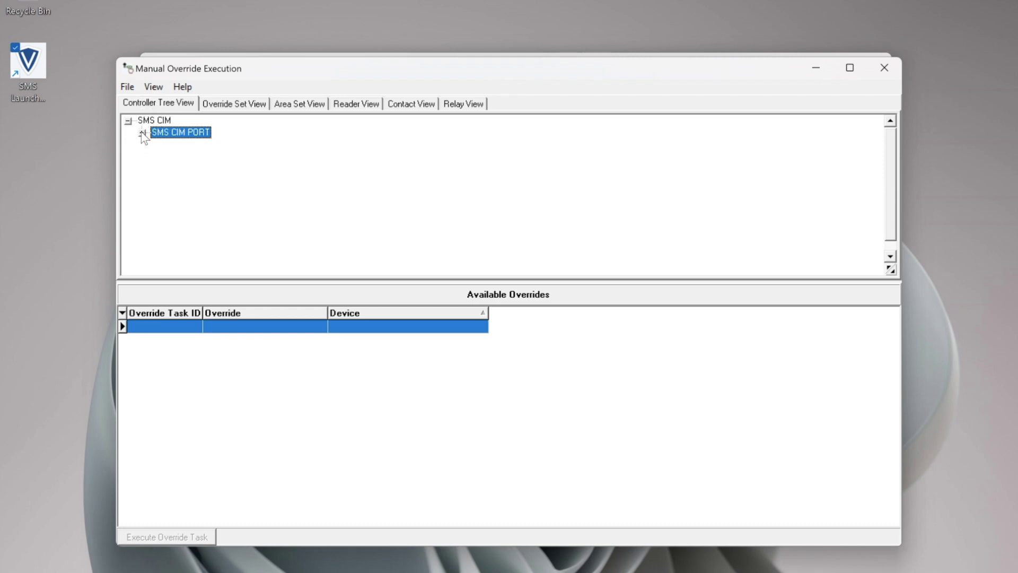
pyautogui.click(142, 132)
pyautogui.click(156, 144)
pyautogui.click(200, 194)
pyautogui.click(204, 228)
pyautogui.click(206, 252)
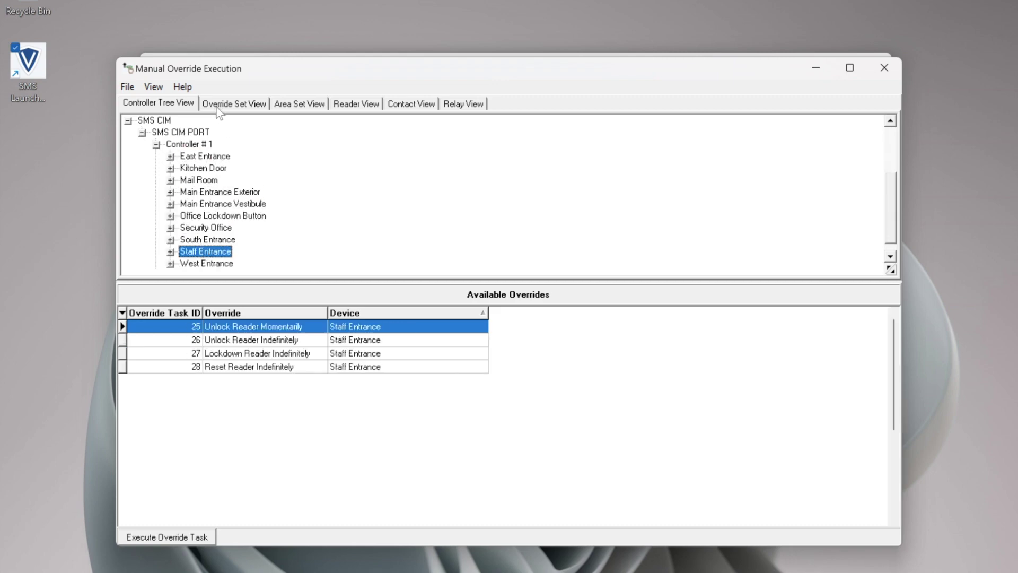
# List all readers sorted by name in ascending order and select the East Entrance reader.
pyautogui.click(350, 104)
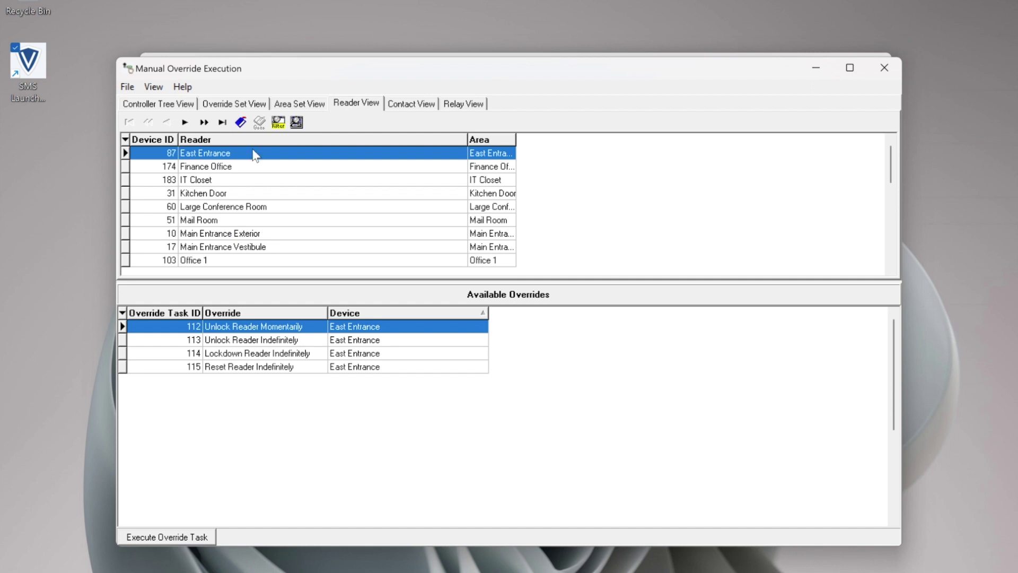
pyautogui.click(248, 144)
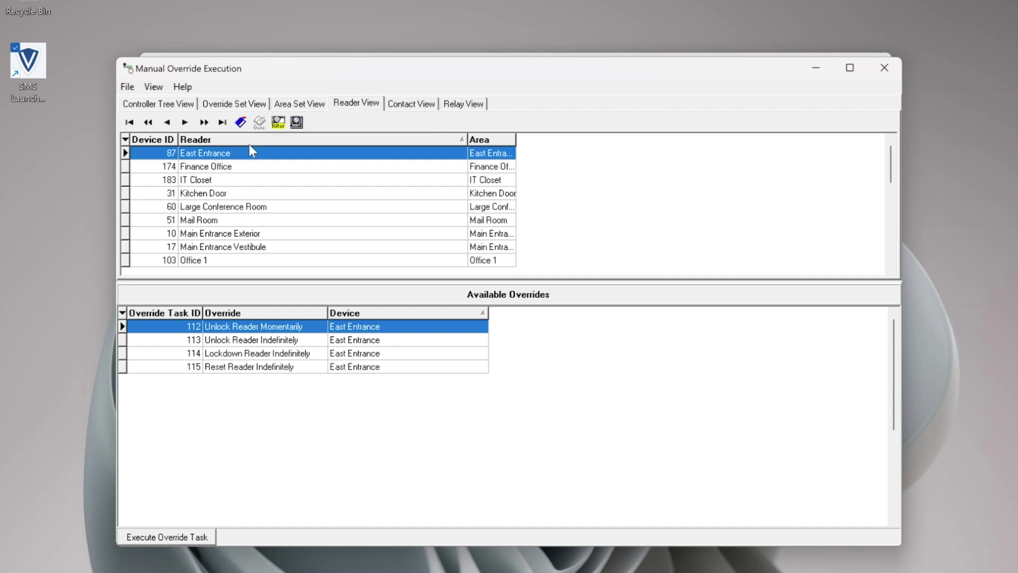
pyautogui.click(219, 193)
pyautogui.click(216, 180)
pyautogui.click(210, 140)
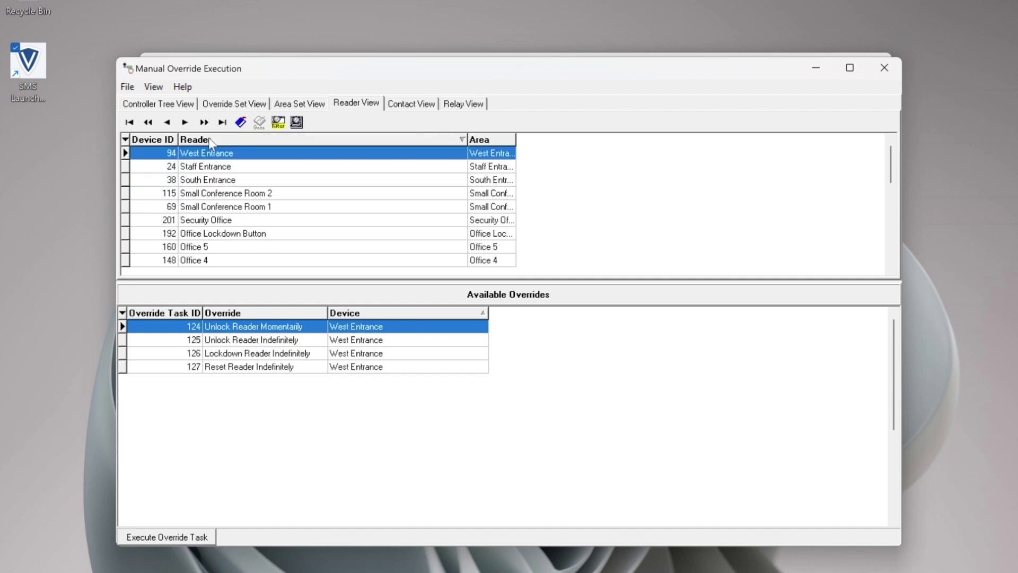
pyautogui.click(205, 139)
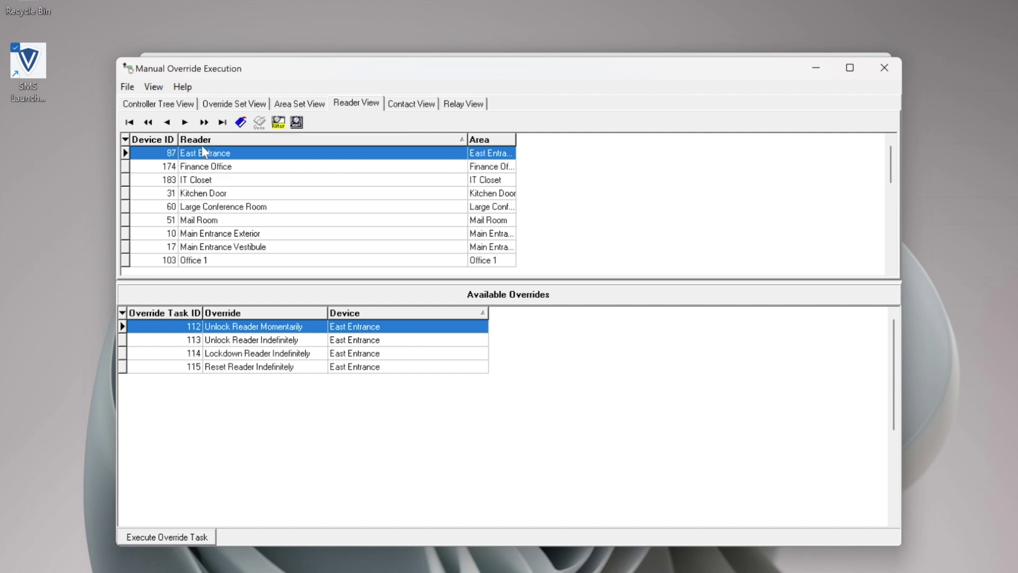
pyautogui.click(208, 161)
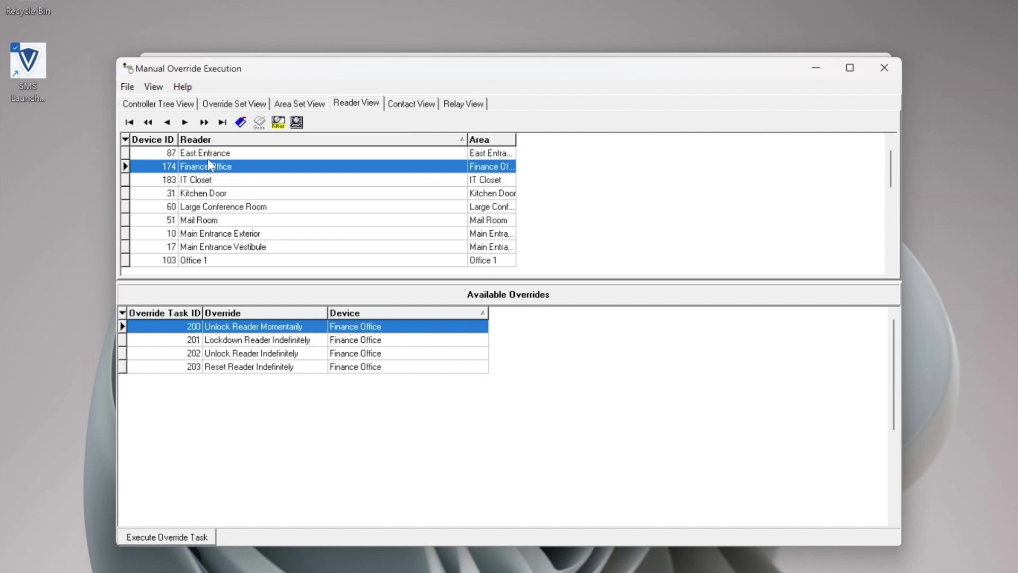
pyautogui.click(208, 157)
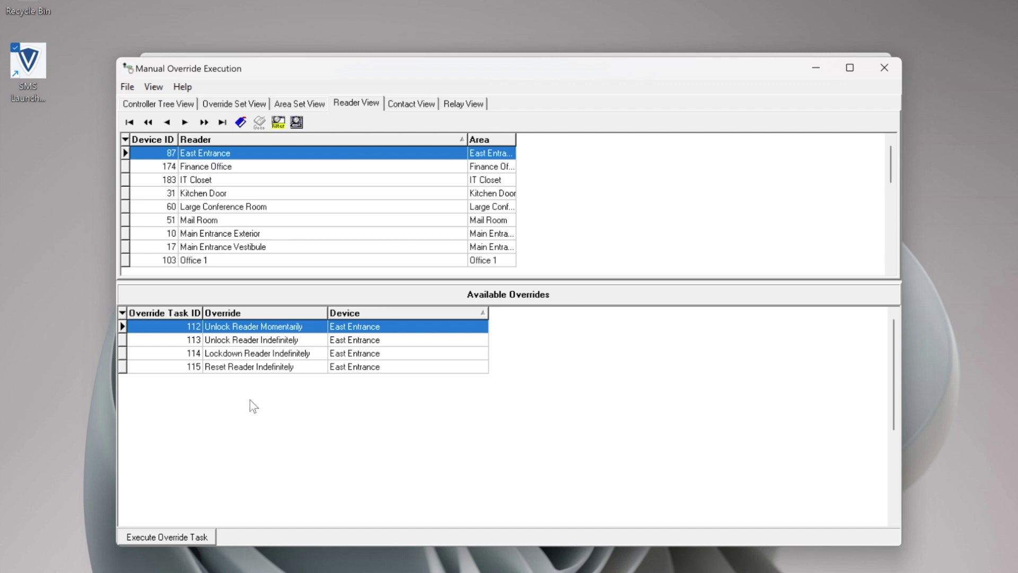
# Review the indefinite unlock, lockdown and reset overrides available for the East Entrance reader.
pyautogui.click(245, 343)
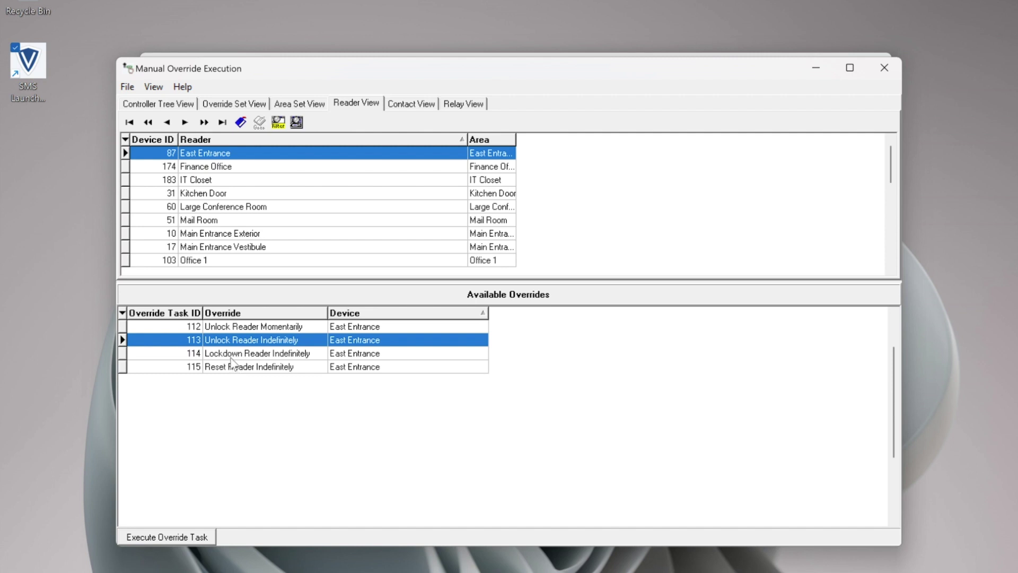
pyautogui.click(211, 357)
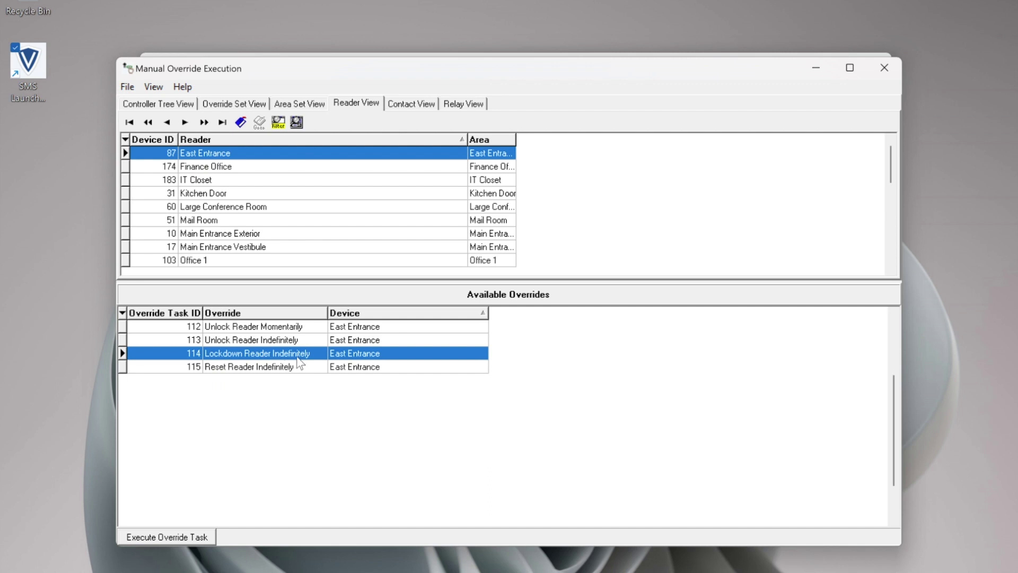
pyautogui.click(251, 367)
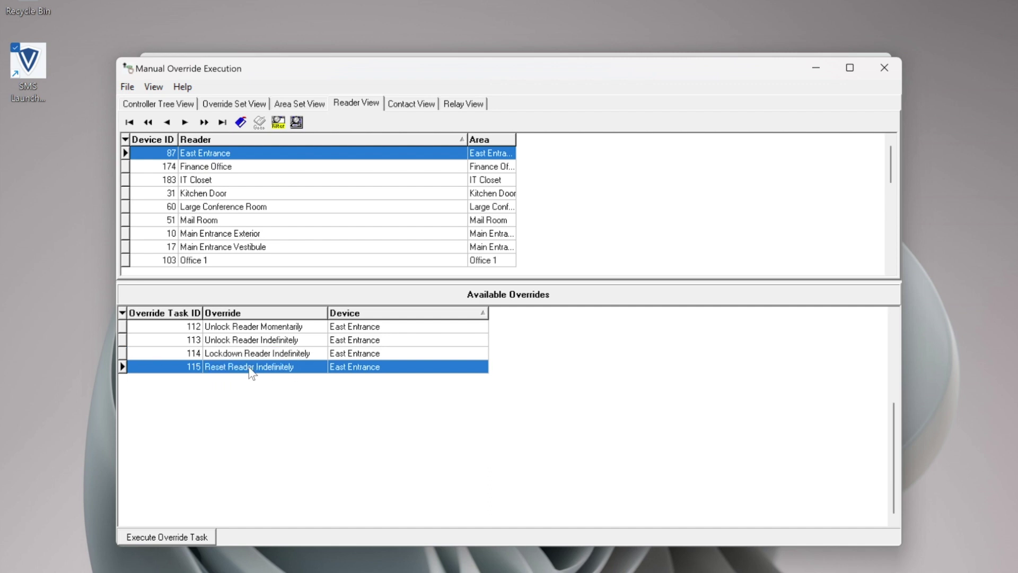
pyautogui.click(251, 359)
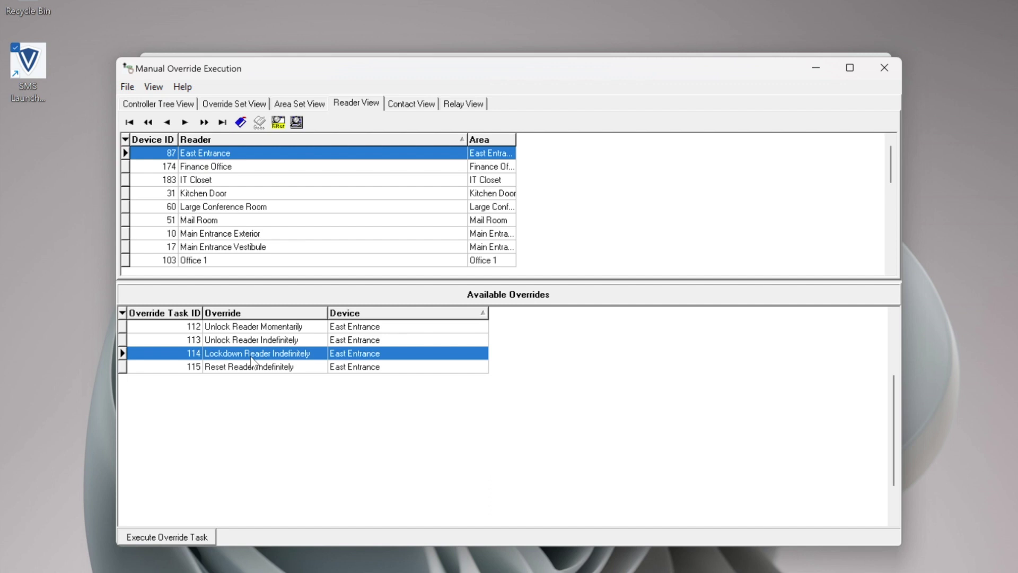
pyautogui.click(209, 371)
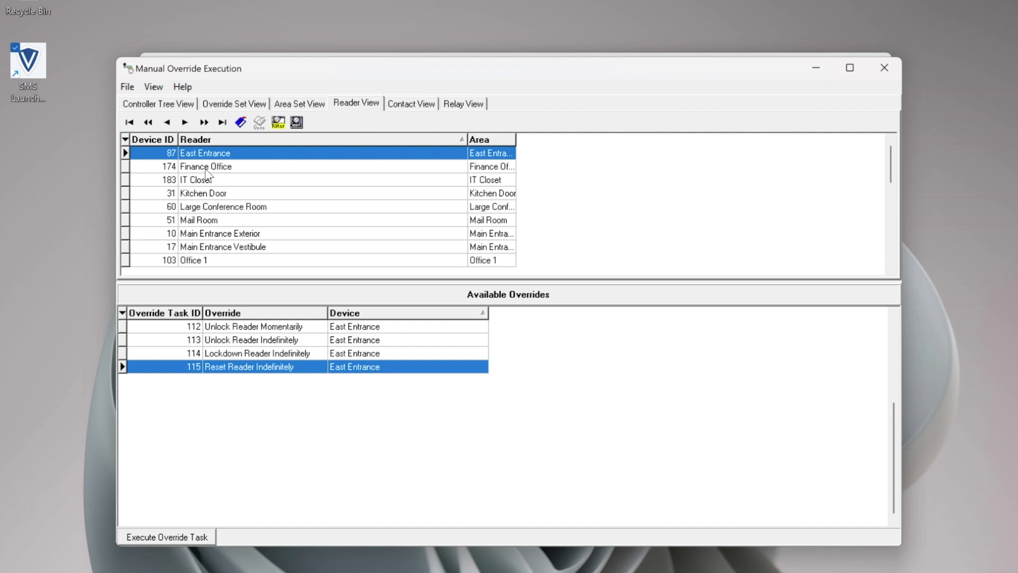
# Select the Main Entrance Exterior reader and widen the Override column so the automatic override names are readable.
pyautogui.click(213, 234)
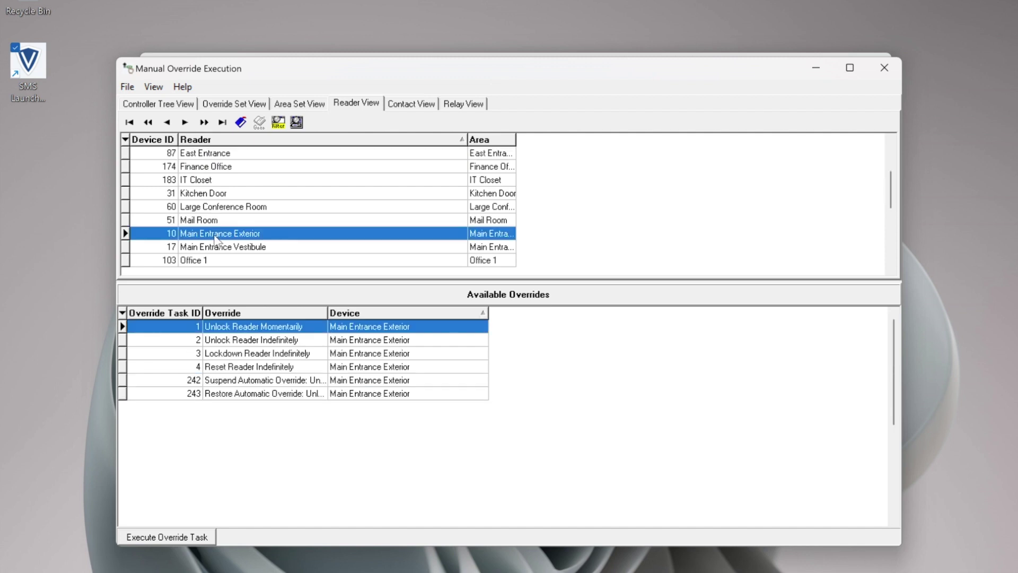
pyautogui.click(219, 380)
pyautogui.click(221, 395)
pyautogui.click(226, 379)
pyautogui.click(229, 393)
pyautogui.moveTo(328, 313); pyautogui.dragTo(392, 313)
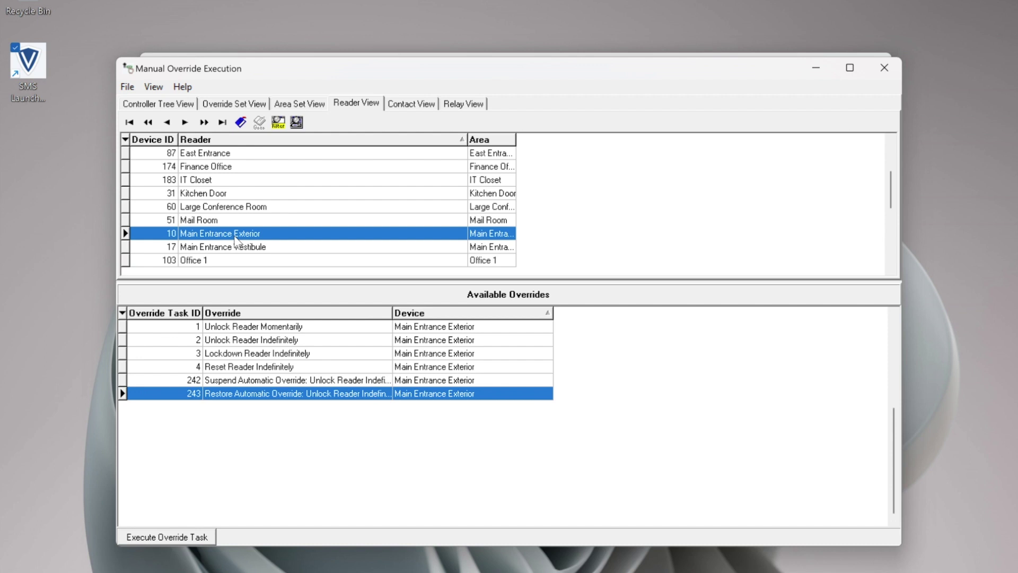
# Compare the Suspend Automatic Override and Restore Automatic Override tasks of Main Entrance Exterior.
pyautogui.click(245, 380)
pyautogui.click(243, 391)
pyautogui.click(242, 380)
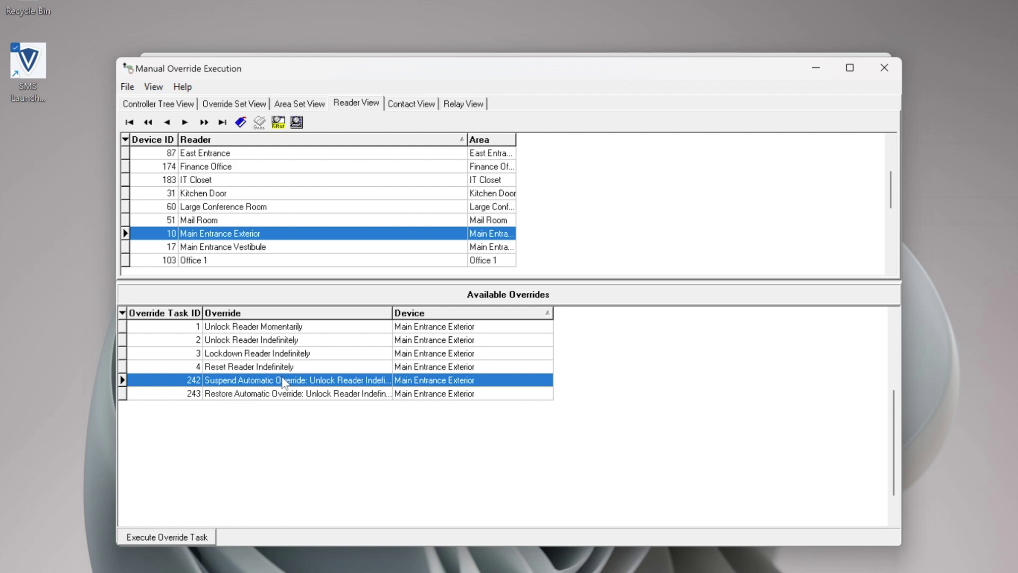
pyautogui.click(228, 396)
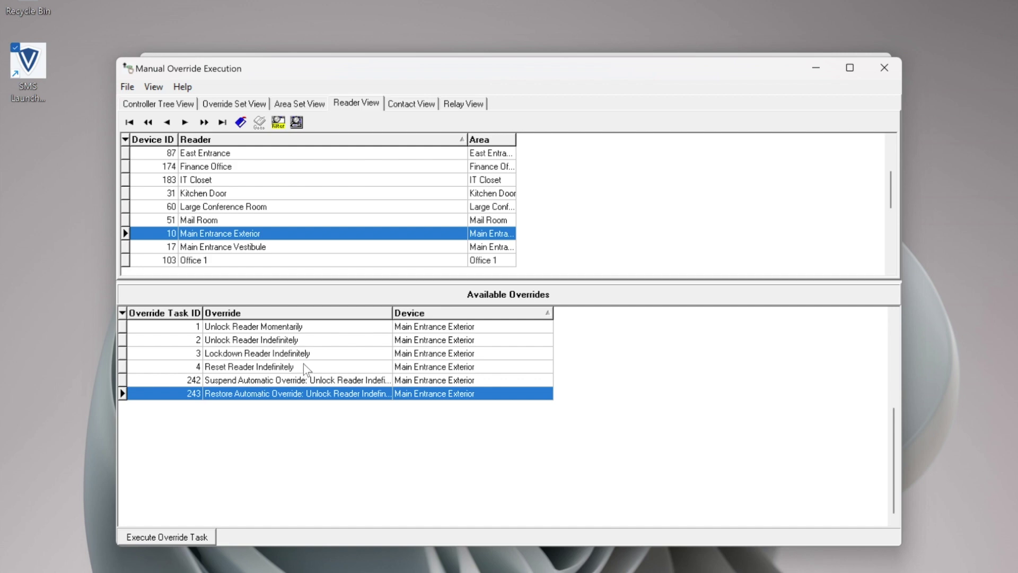
# Check the list of override sets and close Manual Override Execution.
pyautogui.click(236, 104)
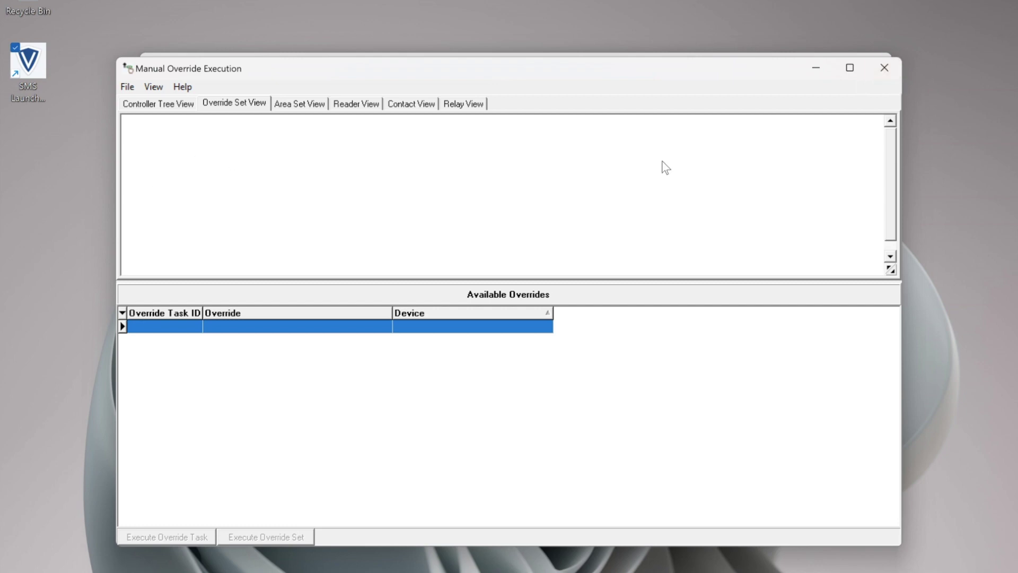
pyautogui.click(884, 67)
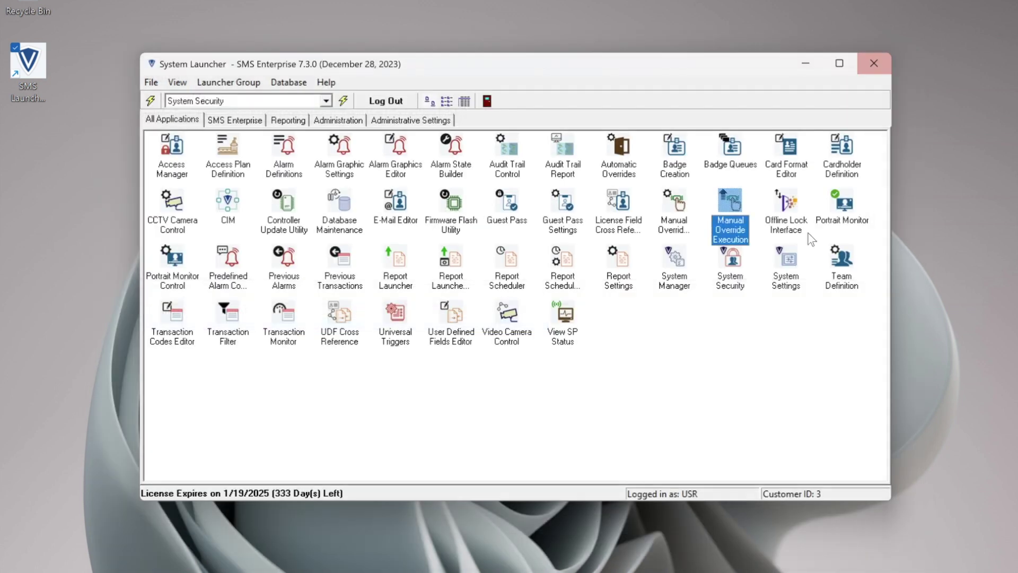
# Open the Manual Override Definition application from the launcher and maximize its window.
pyautogui.click(682, 225)
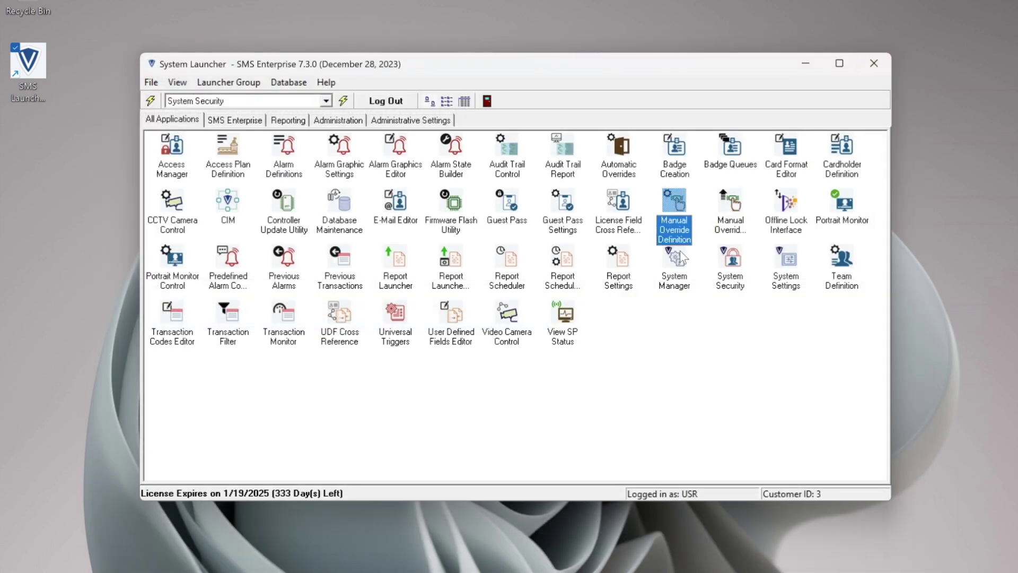
pyautogui.doubleClick(680, 206)
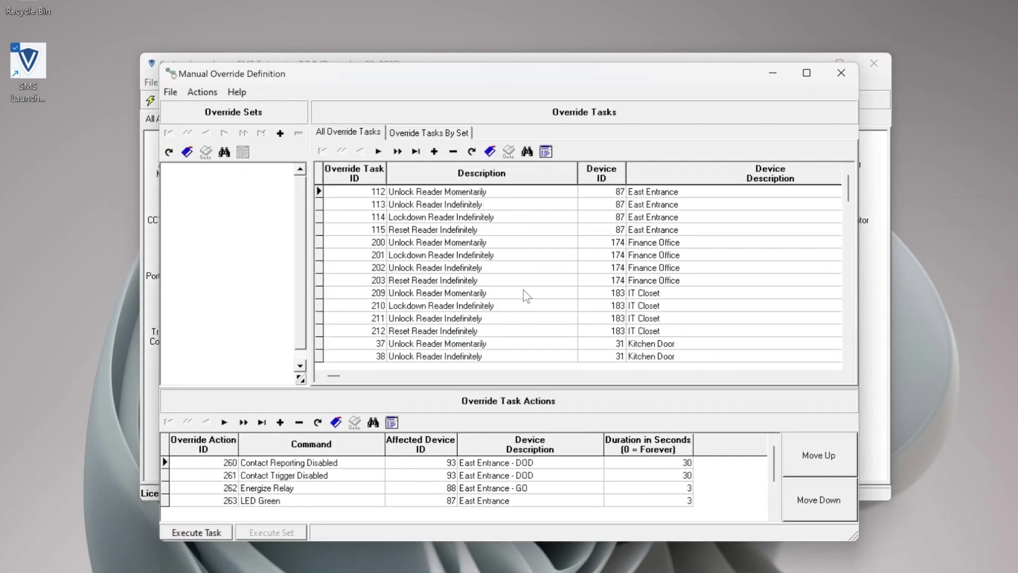
pyautogui.click(806, 73)
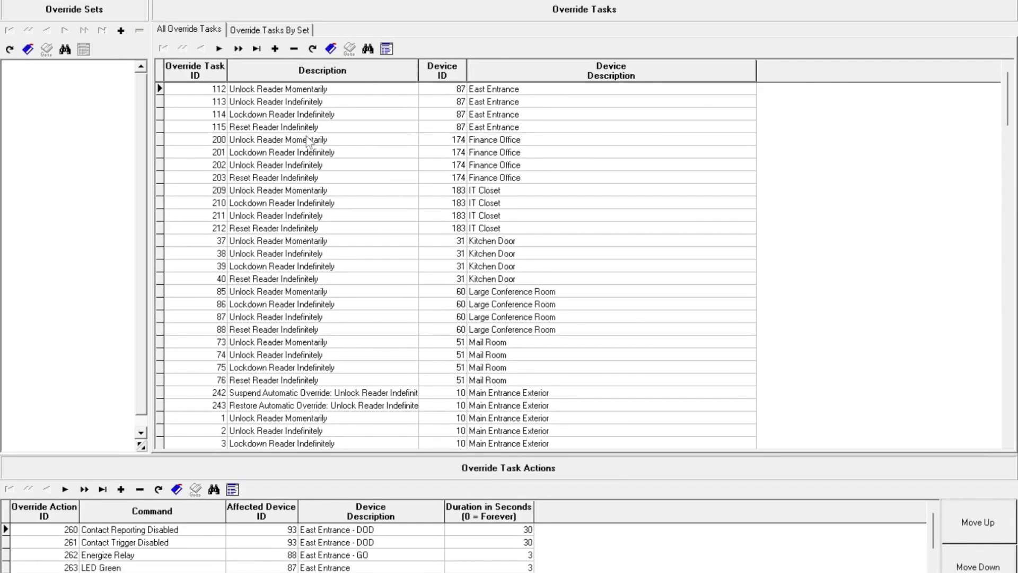
# Inspect the override tasks and their actions for East Entrance, Finance Office and Main Entrance Exterior.
pyautogui.click(503, 91)
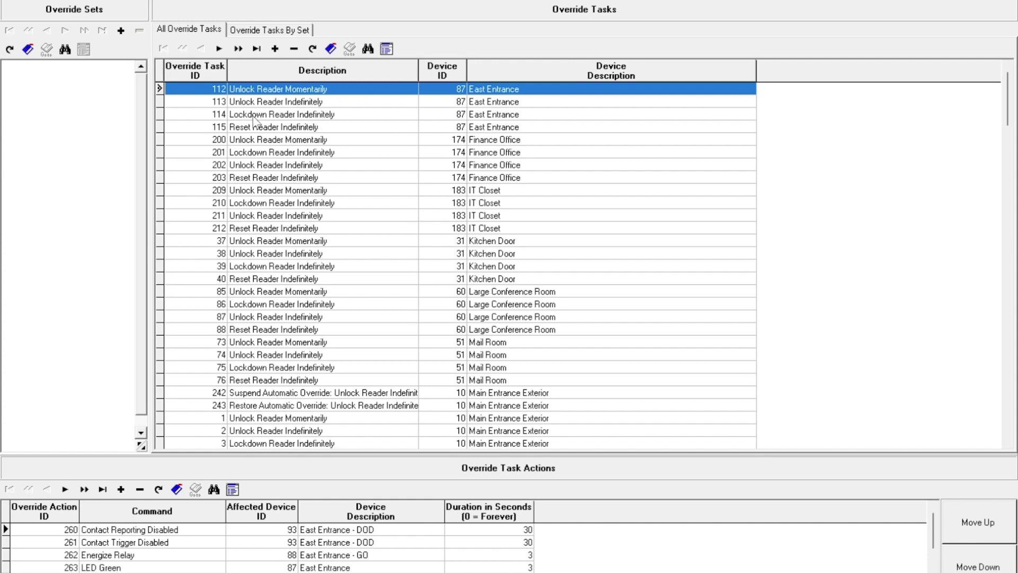
pyautogui.click(484, 153)
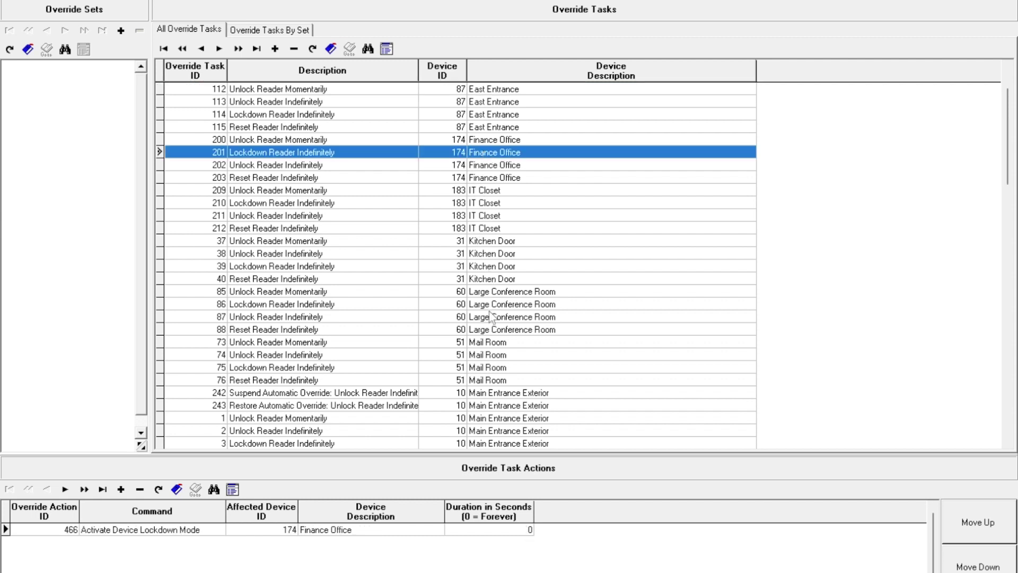
pyautogui.click(494, 406)
pyautogui.scroll(-1, 495, 396)
pyautogui.scroll(-2, 493, 397)
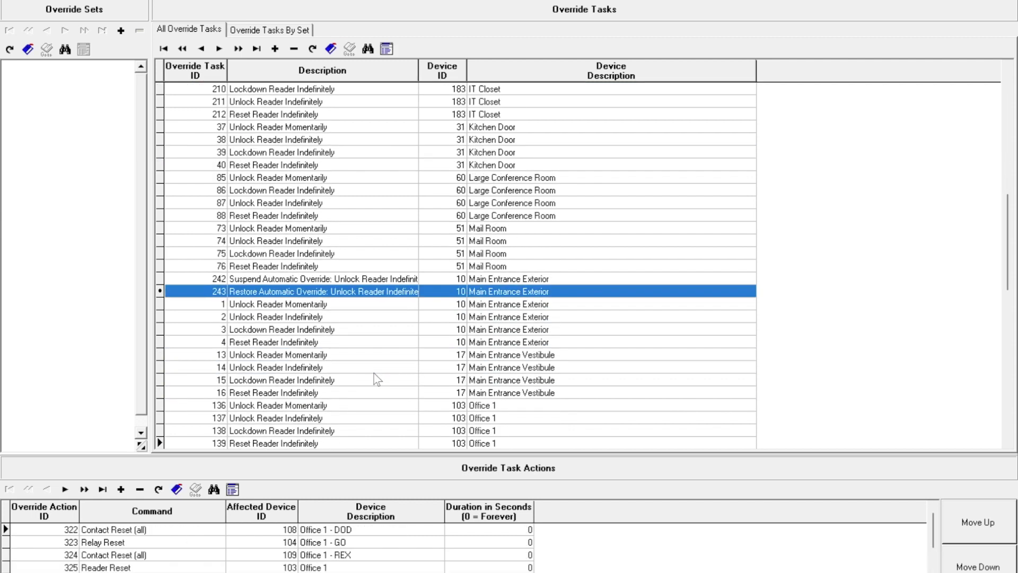
# Highlight the four standard Main Entrance Exterior tasks, and then its Suspend and Restore Automatic Override tasks instead.
pyautogui.click(484, 308)
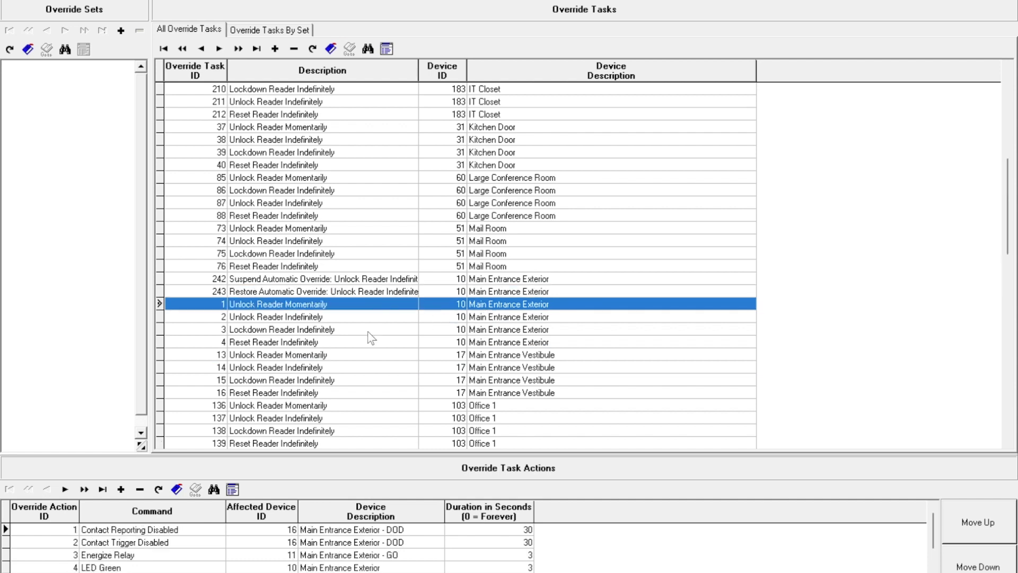
pyautogui.keyDown('shift'); pyautogui.click(325, 342); pyautogui.keyUp('shift')
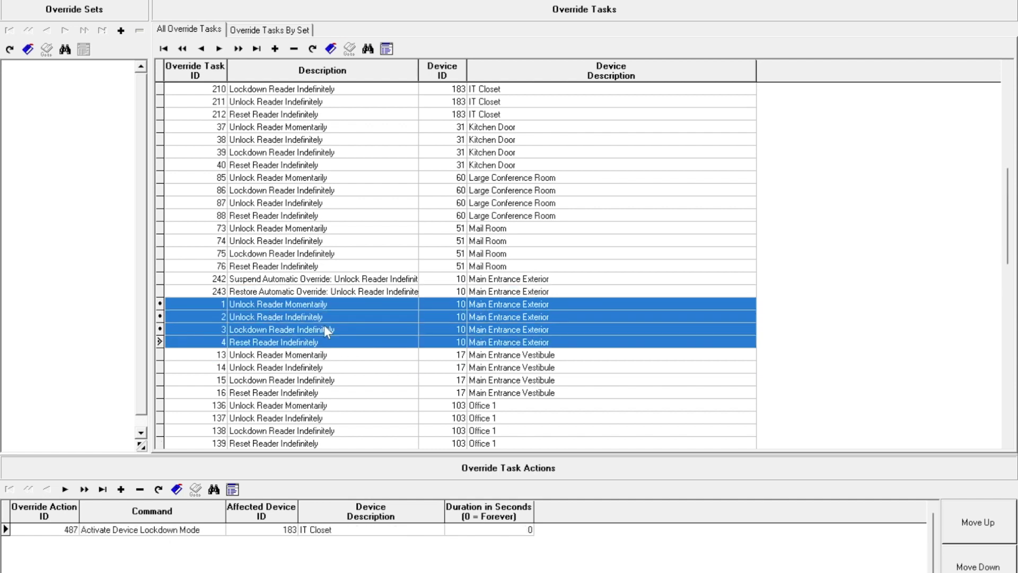
pyautogui.click(316, 281)
pyautogui.keyDown('shift'); pyautogui.click(317, 291); pyautogui.keyUp('shift')
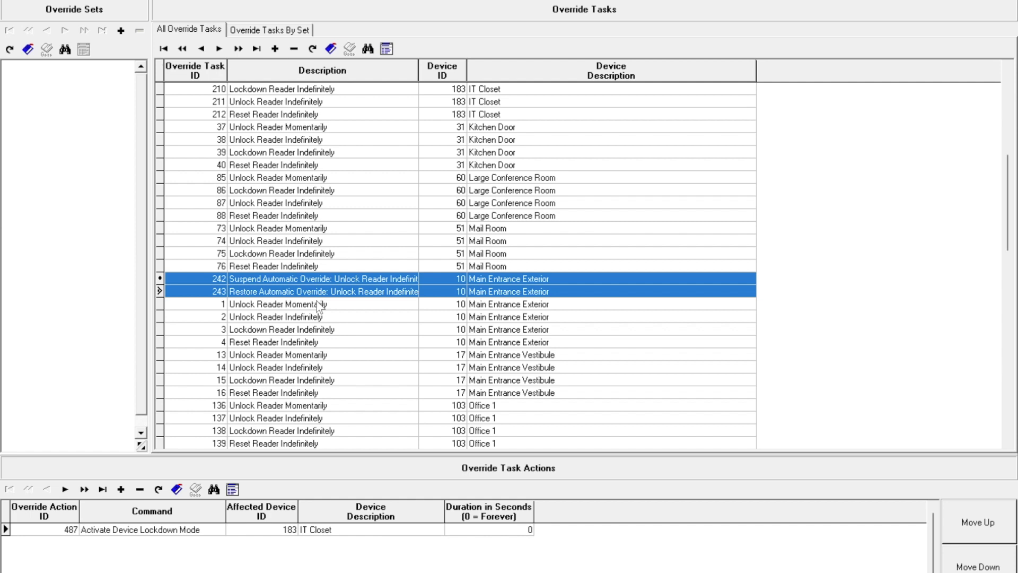
# Look through the override tasks defined for the remaining devices, including the offices and Office Lockdown Button.
pyautogui.scroll(-5, 393, 400)
pyautogui.scroll(-7, 388, 407)
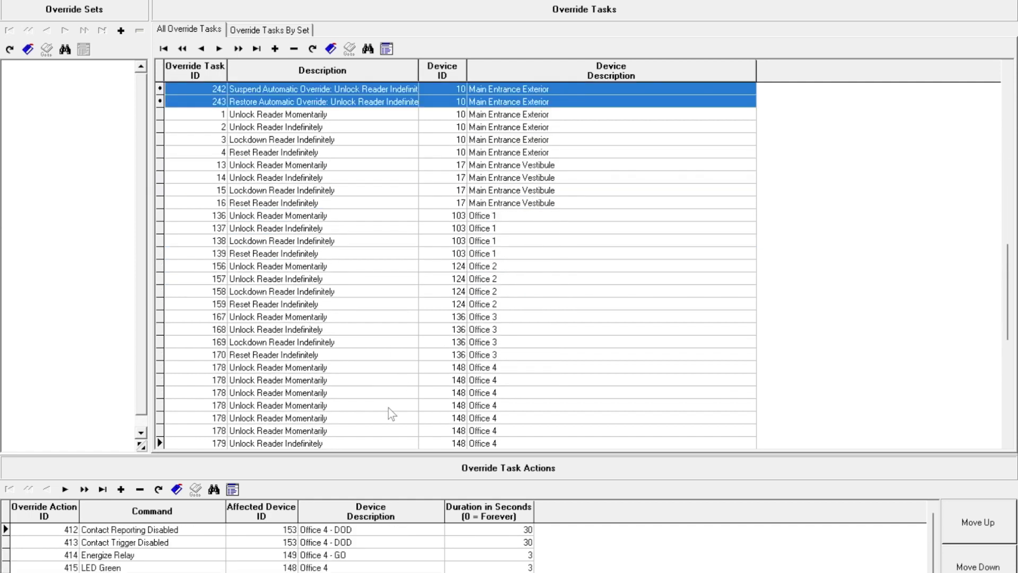
pyautogui.scroll(3, 388, 408)
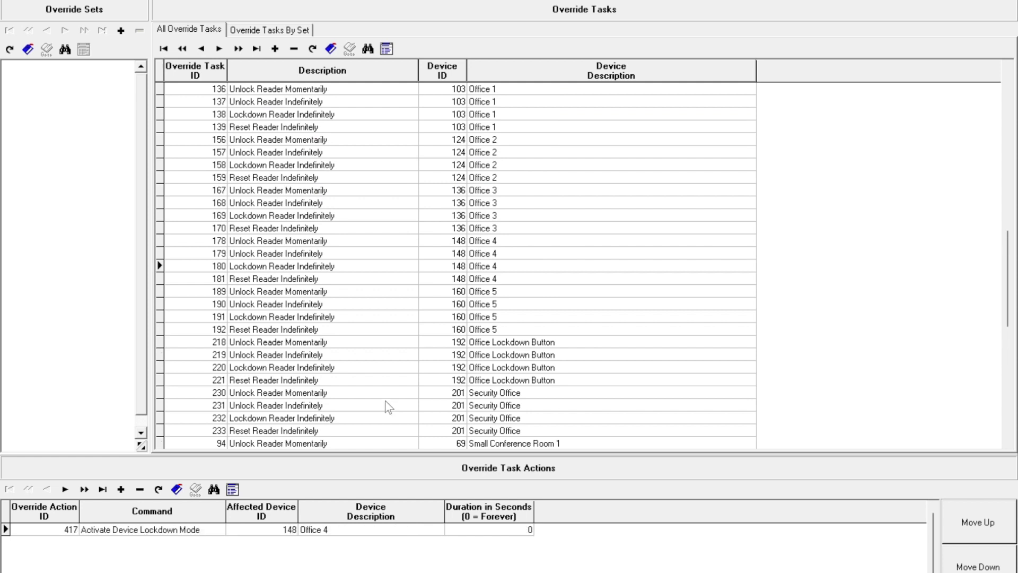
pyautogui.scroll(4, 387, 406)
pyautogui.scroll(7, 375, 407)
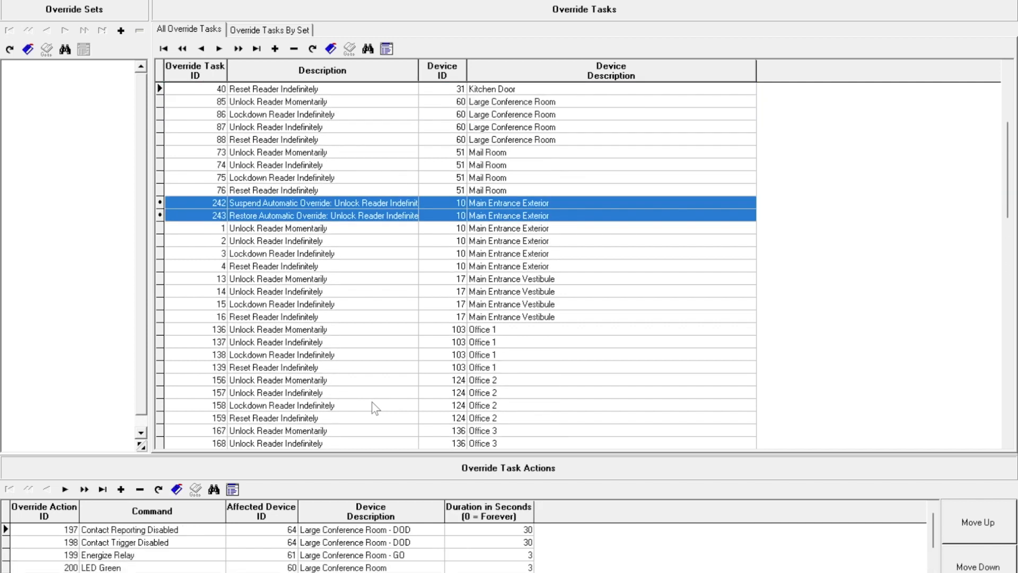
# Inspect the IT Closet lockdown task and the East Entrance reset and momentary unlock tasks at the start of the task list.
pyautogui.scroll(2, 375, 408)
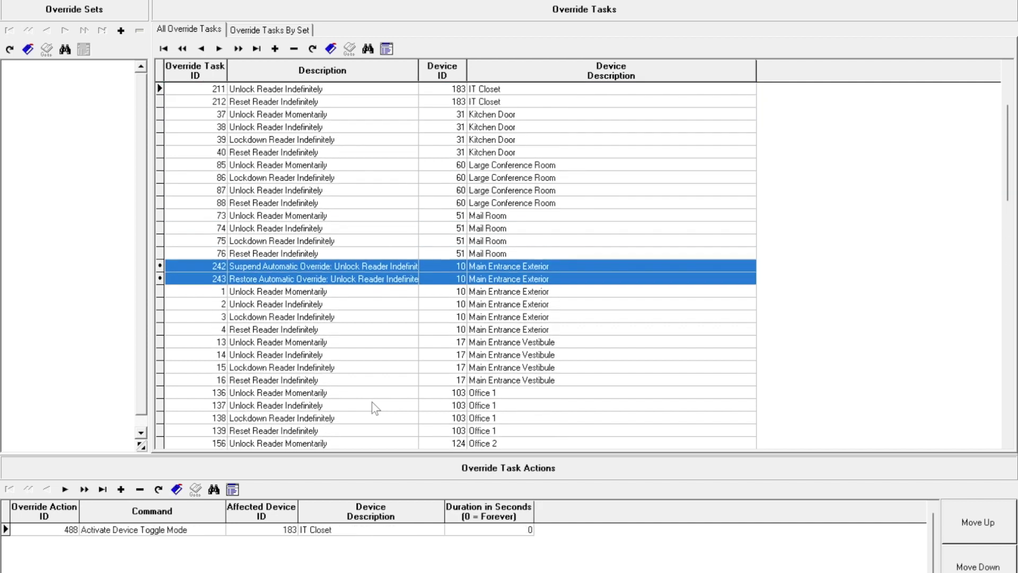
pyautogui.scroll(4, 371, 406)
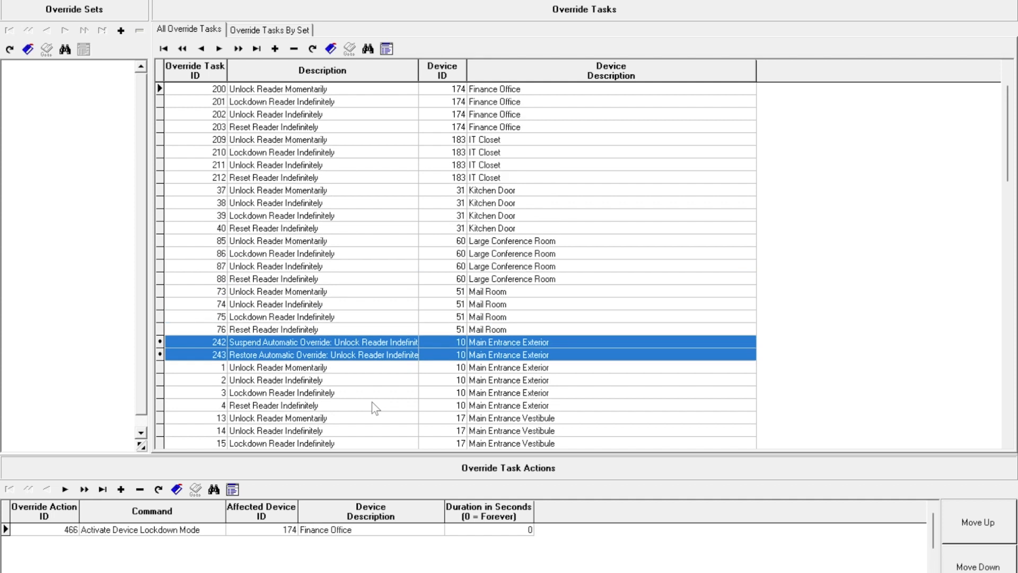
pyautogui.click(298, 202)
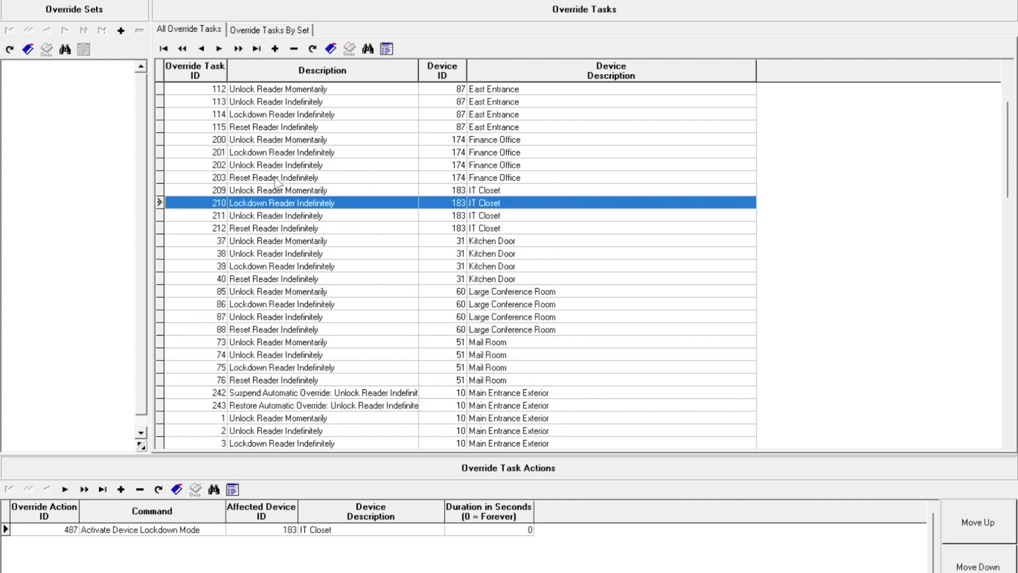
pyautogui.click(306, 129)
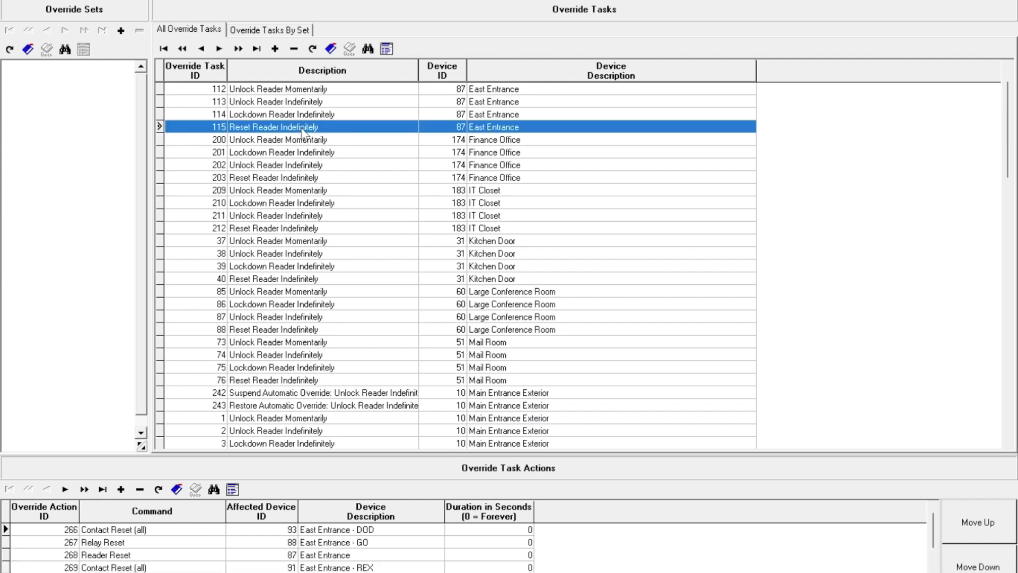
pyautogui.click(293, 91)
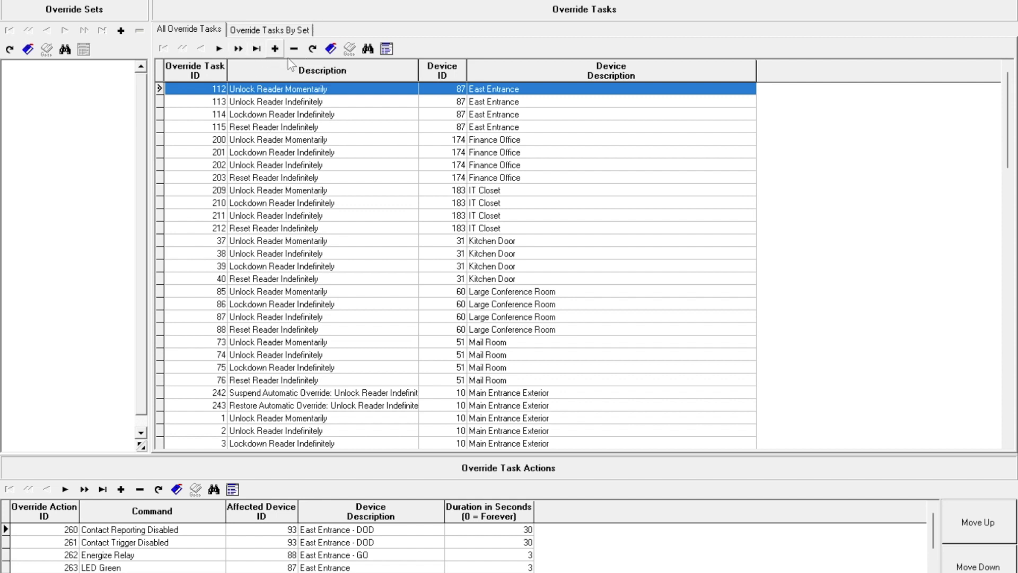
# Create a new override task described as "Test" with the East Entrance reader as its associated device, and save it.
pyautogui.click(276, 49)
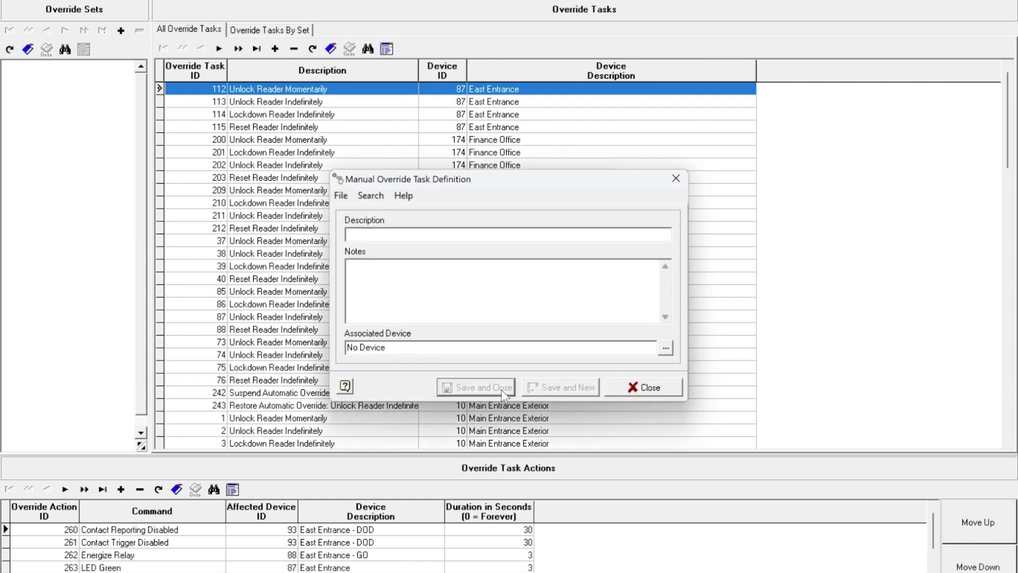
pyautogui.write('Test')
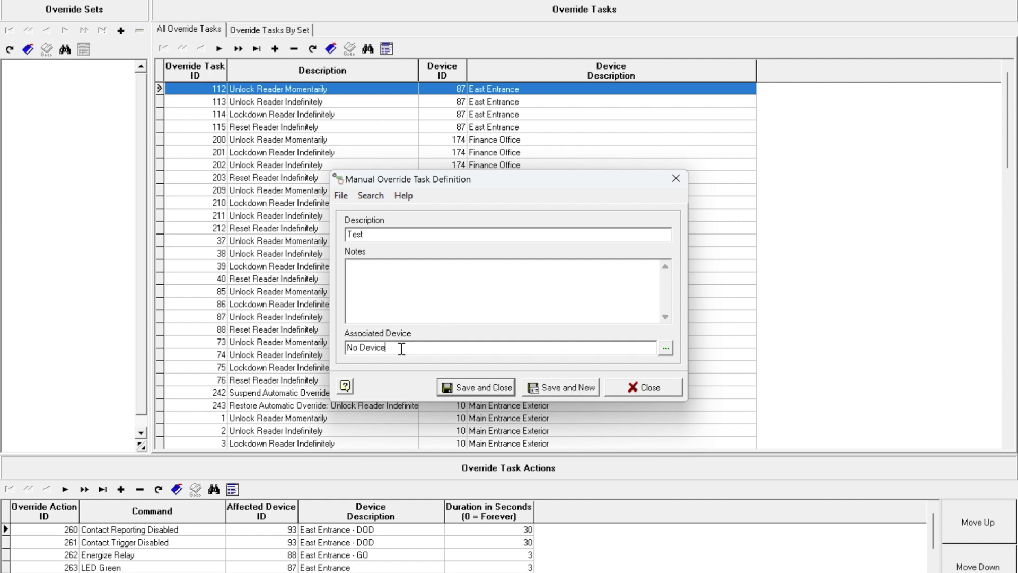
pyautogui.click(665, 348)
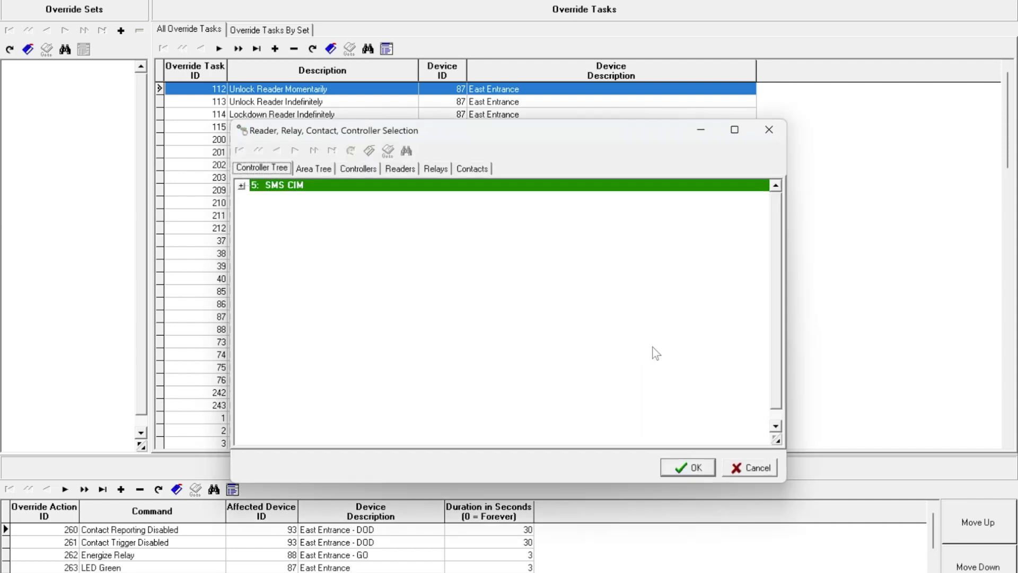
pyautogui.click(242, 187)
pyautogui.click(404, 171)
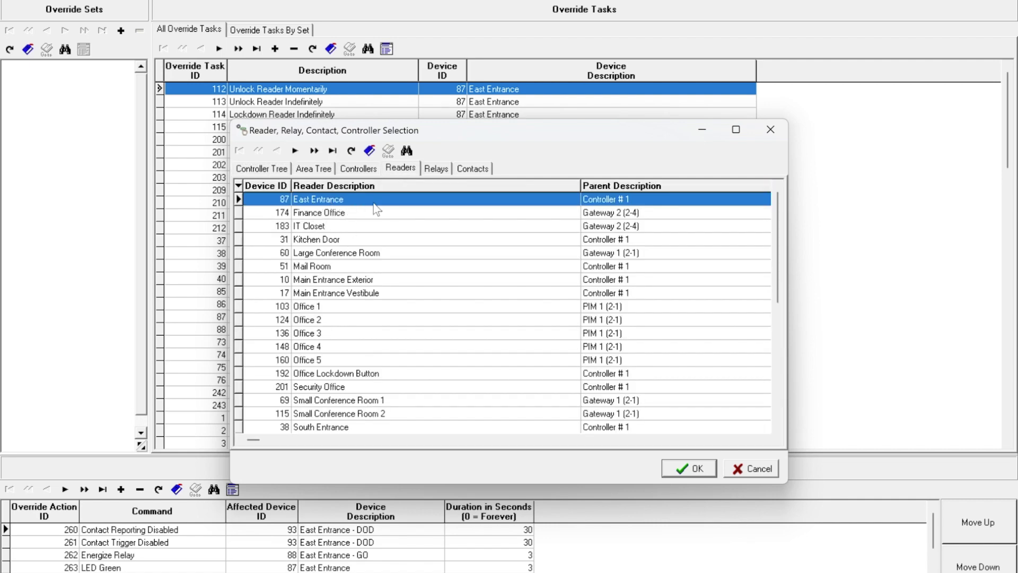
pyautogui.click(684, 467)
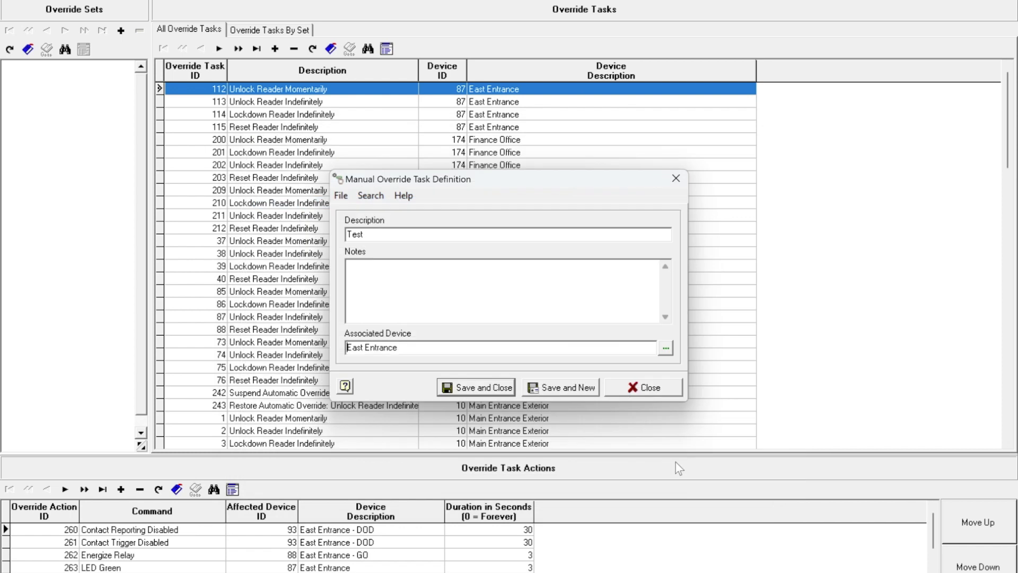
pyautogui.click(461, 387)
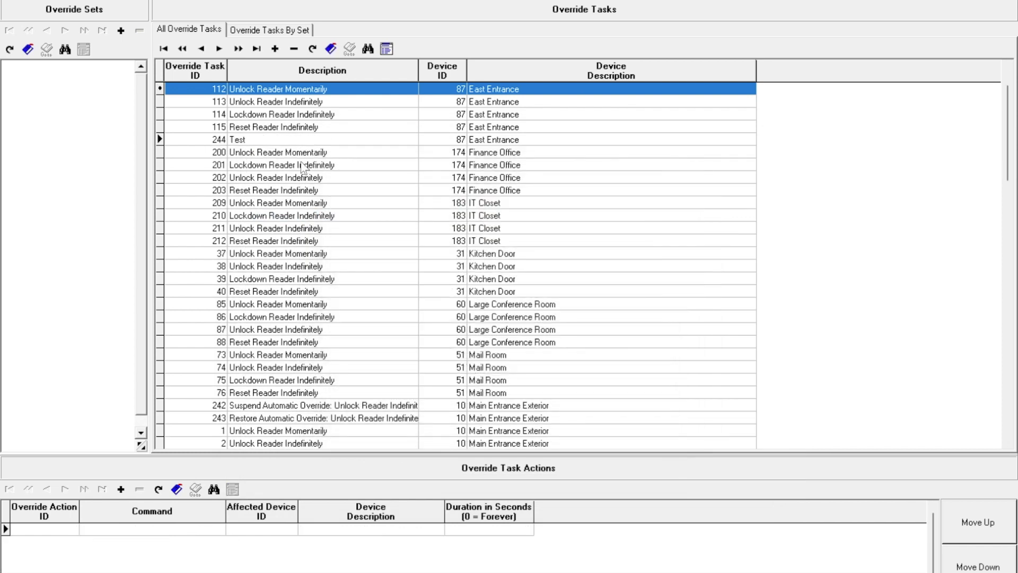
# Delete the Test override task for East Entrance and select that reader's Unlock Reader Indefinitely task.
pyautogui.click(275, 142)
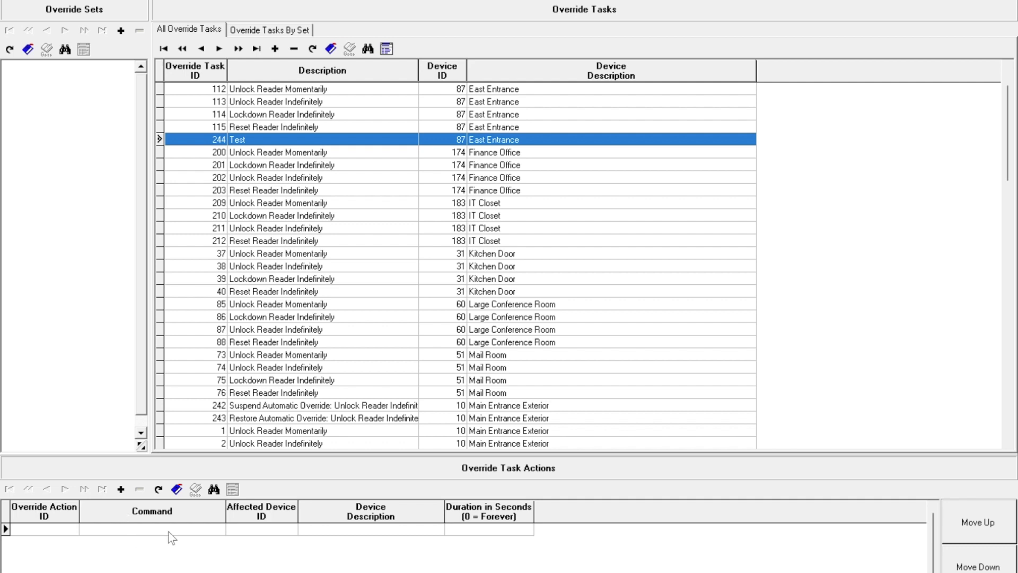
pyautogui.click(262, 127)
pyautogui.click(250, 139)
pyautogui.click(294, 50)
pyautogui.click(467, 335)
pyautogui.click(244, 104)
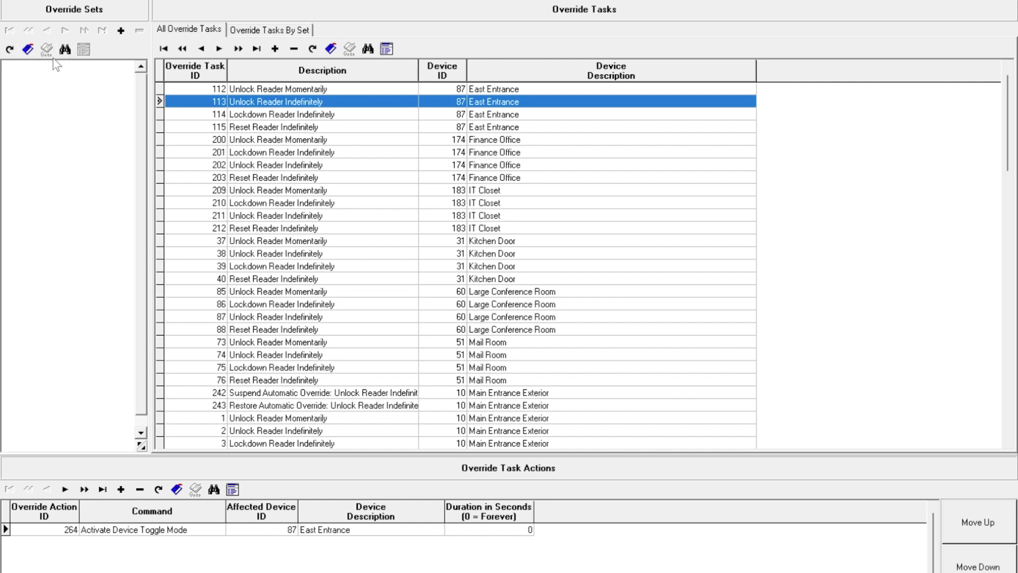
# Create an override set named "Lockdown Building", select it and view the tasks assigned to it, returning to the full task list.
pyautogui.click(121, 30)
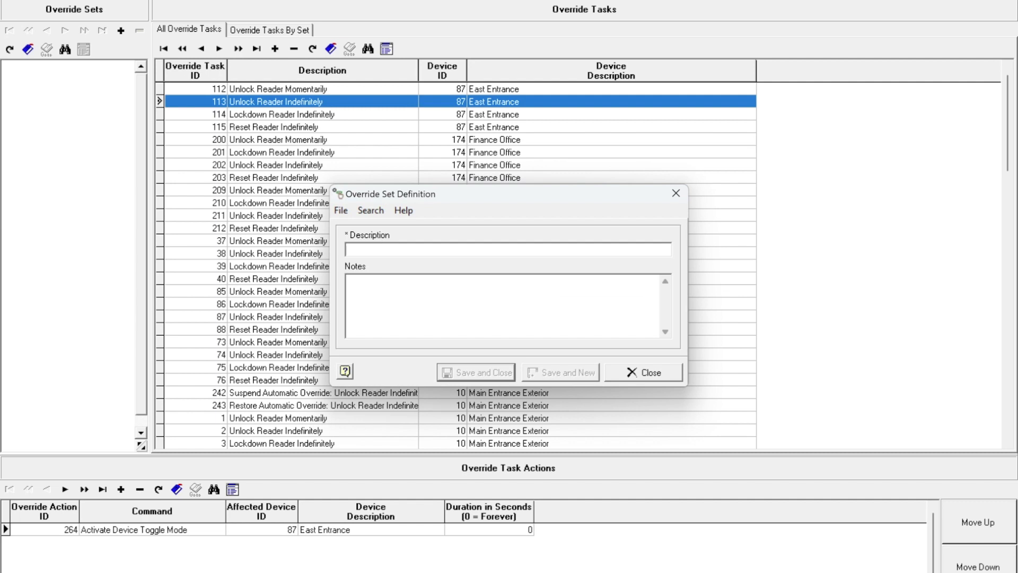
pyautogui.write('Lockdown Building')
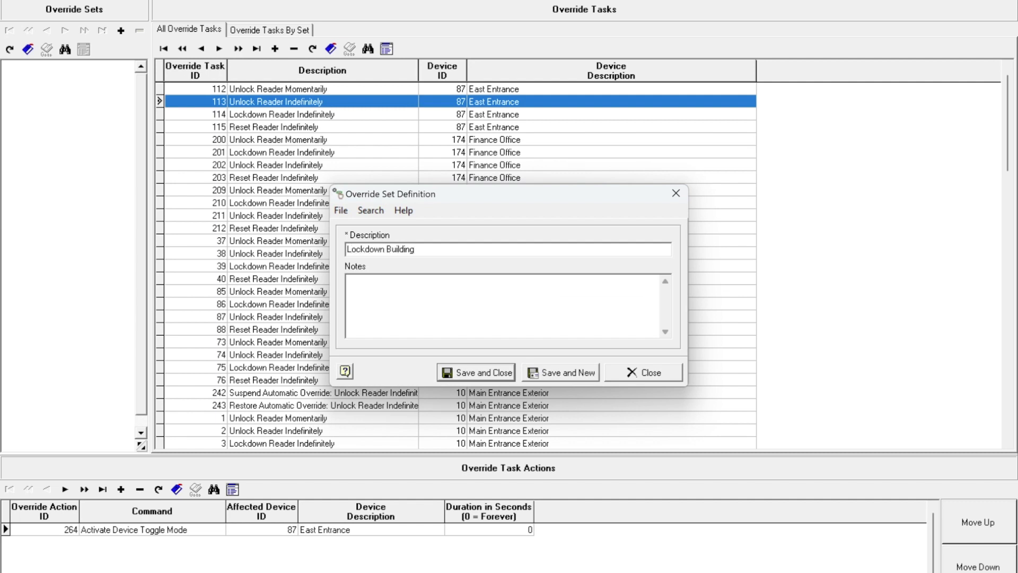
pyautogui.click(458, 375)
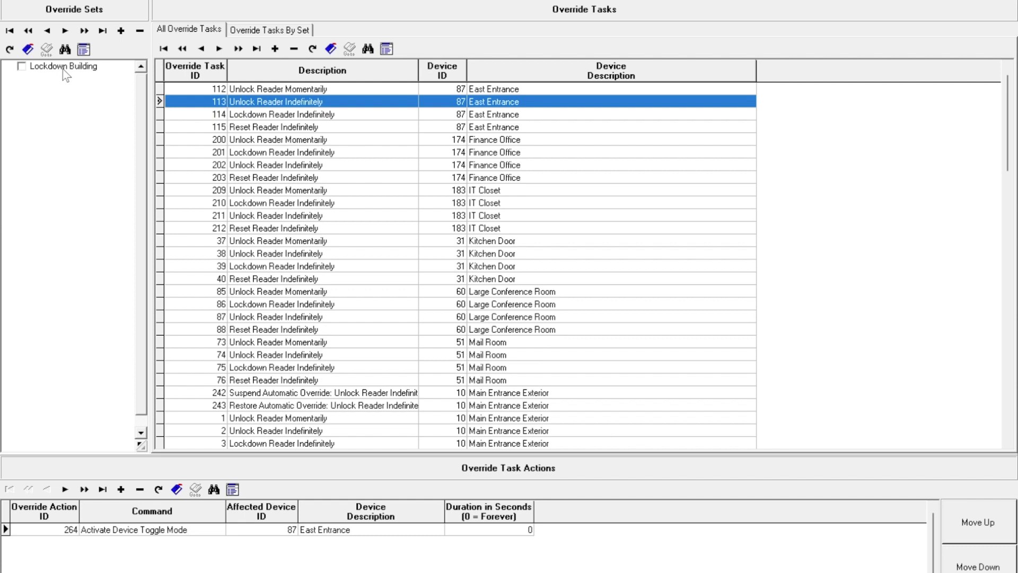
pyautogui.click(21, 67)
pyautogui.click(252, 31)
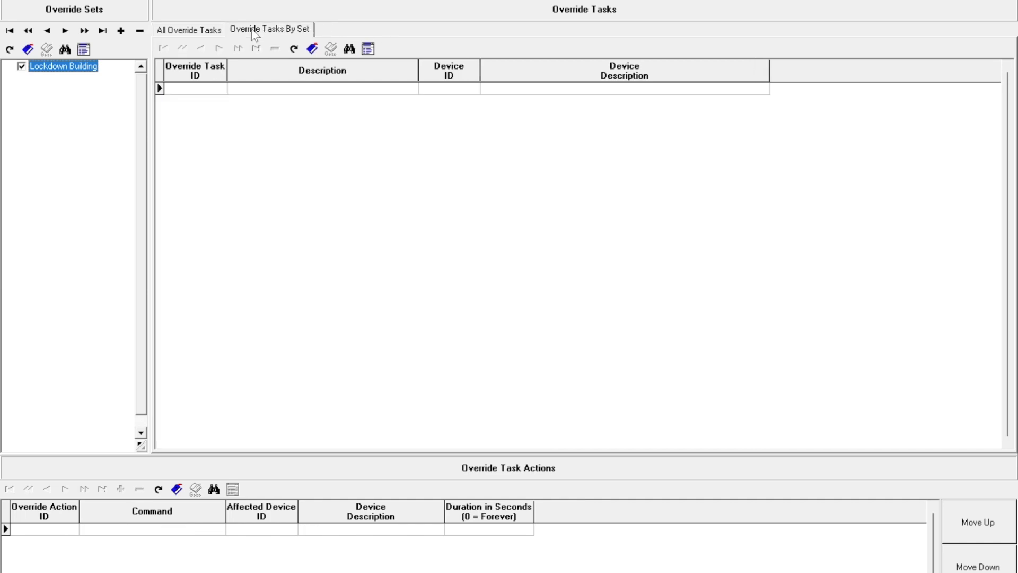
pyautogui.click(200, 31)
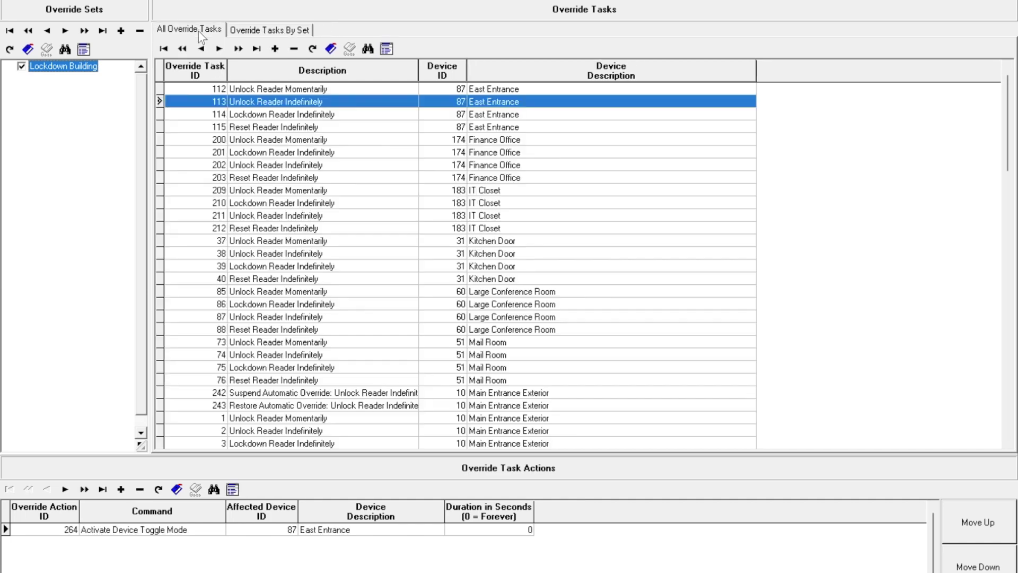
# Create a second override set named "Lockdown Building - Reset".
pyautogui.click(121, 31)
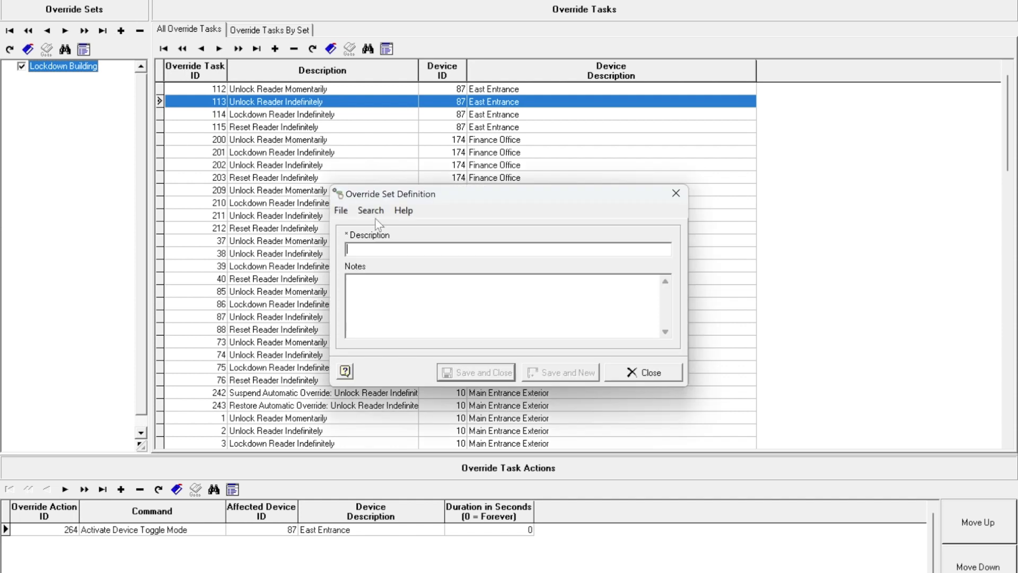
pyautogui.write('Loc')
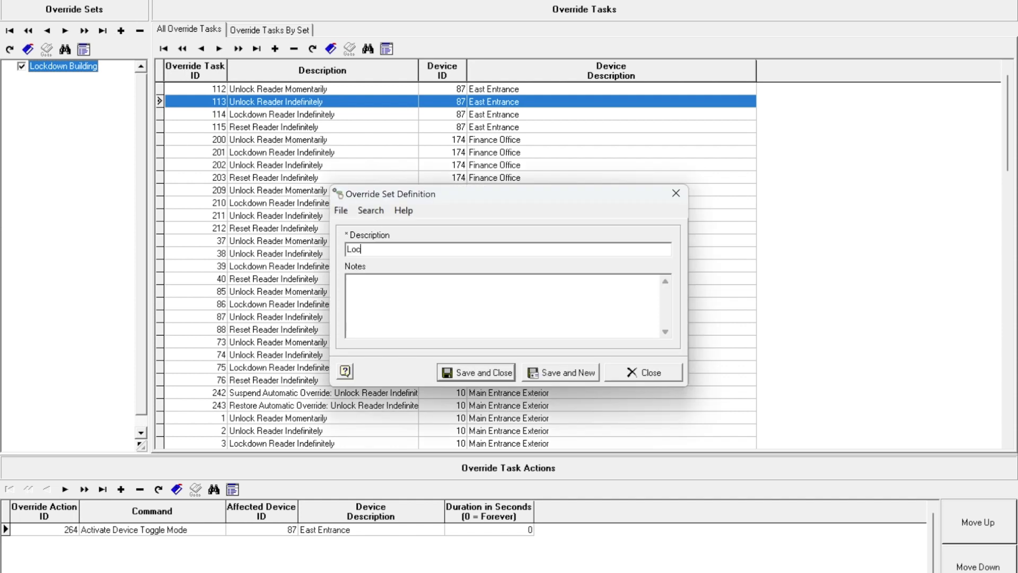
pyautogui.write('keown Building - Reset')
pyautogui.click(467, 372)
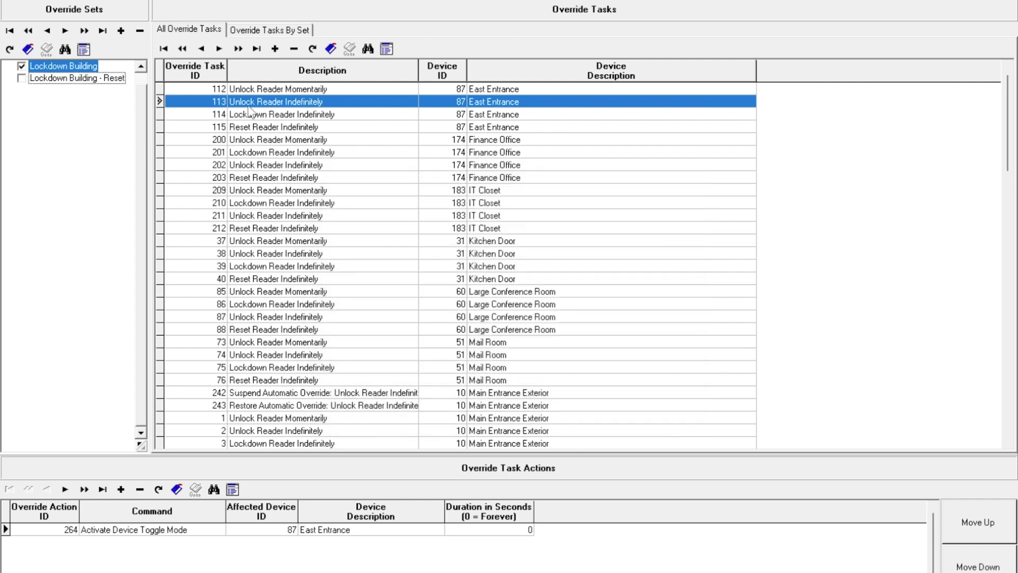
# Sort the tasks by description and copy all Lockdown Reader Indefinitely tasks, East Entrance through West Entrance, into the Lockdown Building set.
pyautogui.click(25, 75)
pyautogui.click(23, 67)
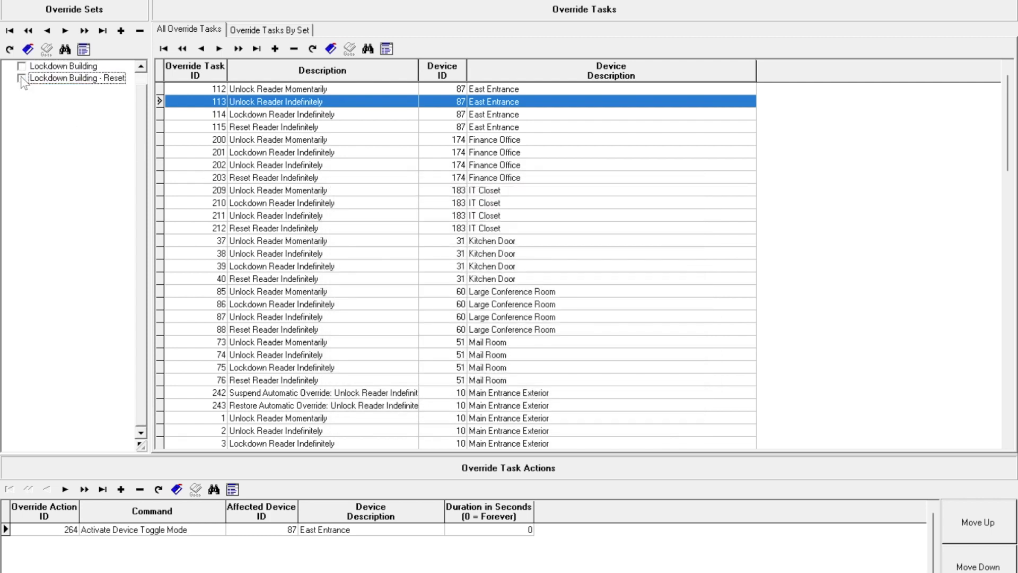
pyautogui.click(22, 67)
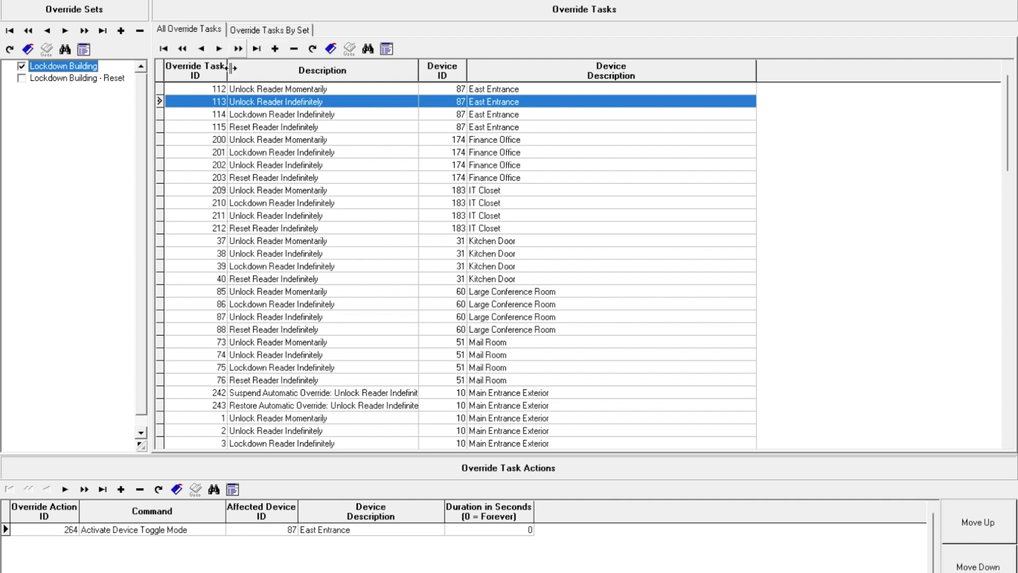
pyautogui.click(278, 77)
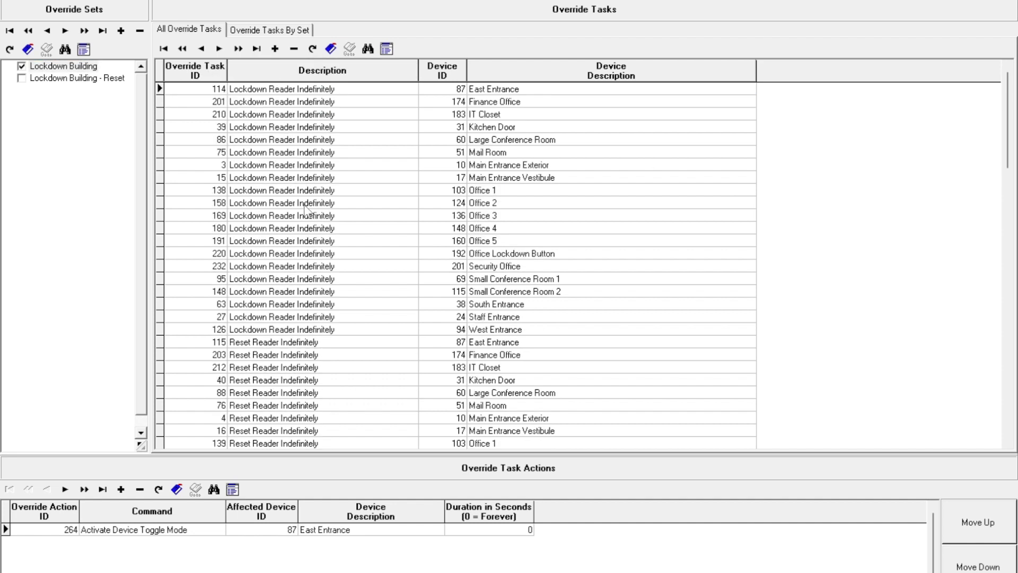
pyautogui.click(299, 329)
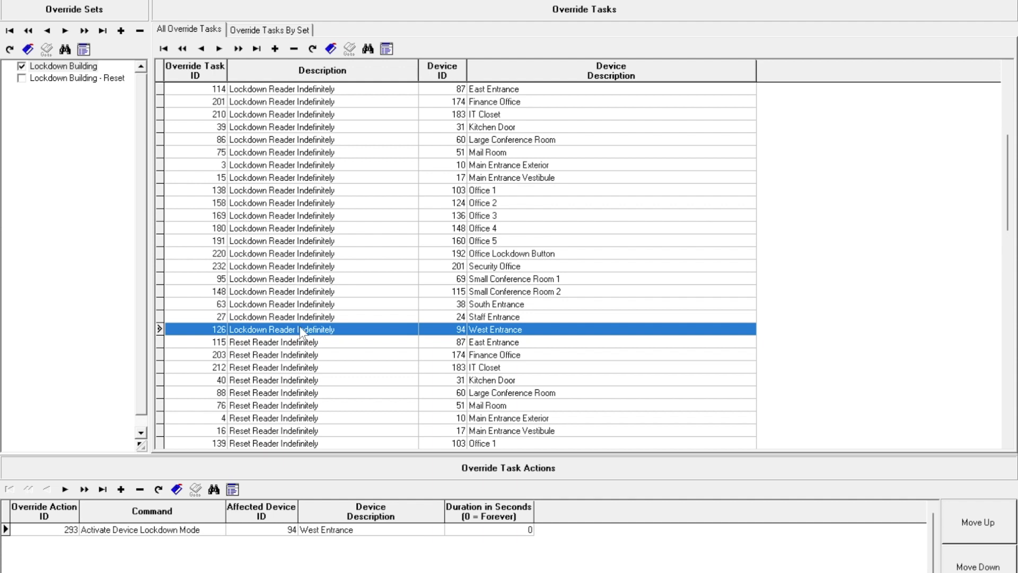
pyautogui.keyDown('ctrl'); pyautogui.click(295, 90); pyautogui.keyUp('ctrl')
pyautogui.keyDown('shift'); pyautogui.click(288, 169); pyautogui.keyUp('shift')
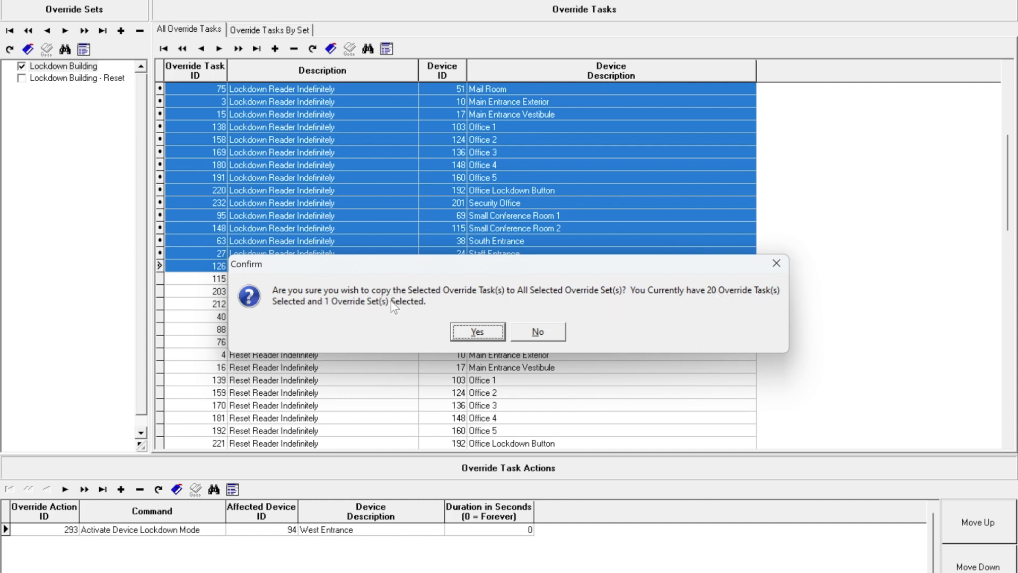
pyautogui.click(475, 332)
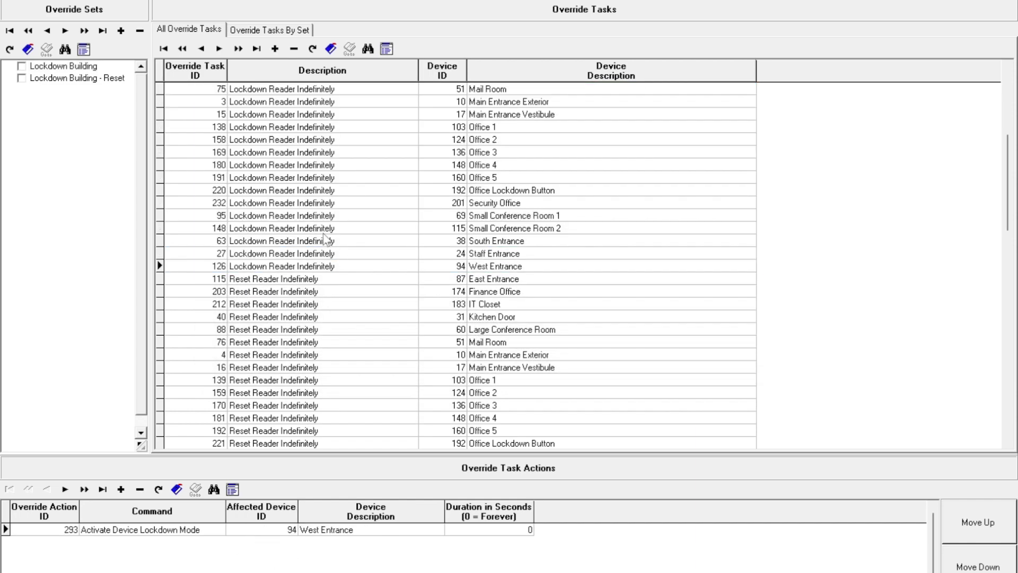
# Review the override tasks contained in the Lockdown Building set, and return to the list of all override tasks.
pyautogui.click(316, 206)
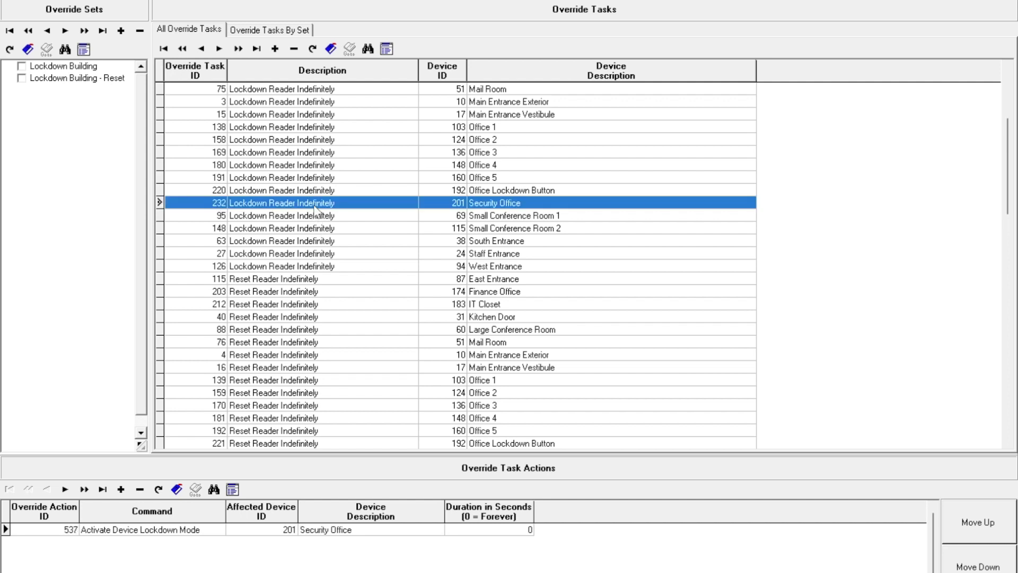
pyautogui.click(31, 67)
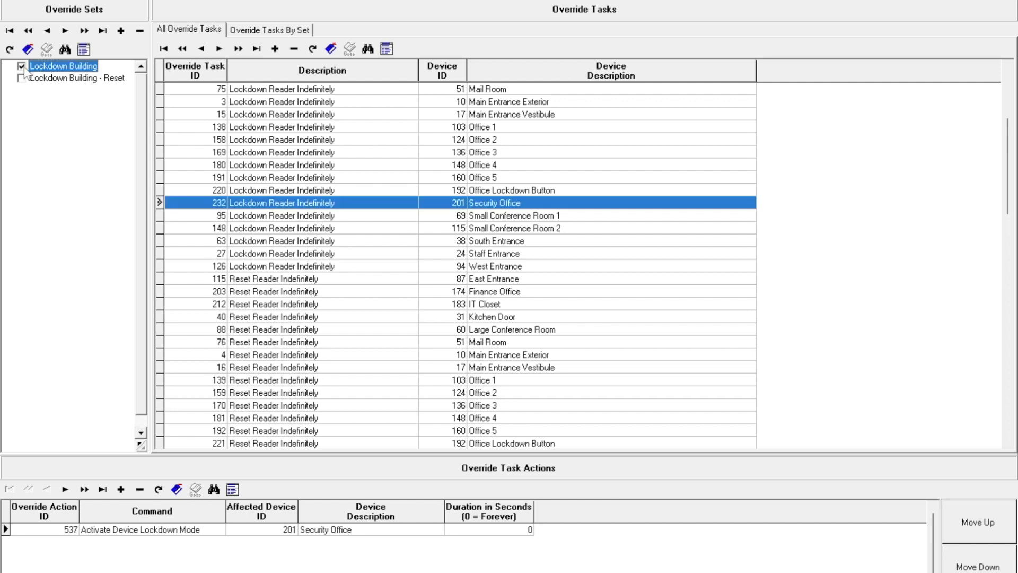
pyautogui.click(274, 32)
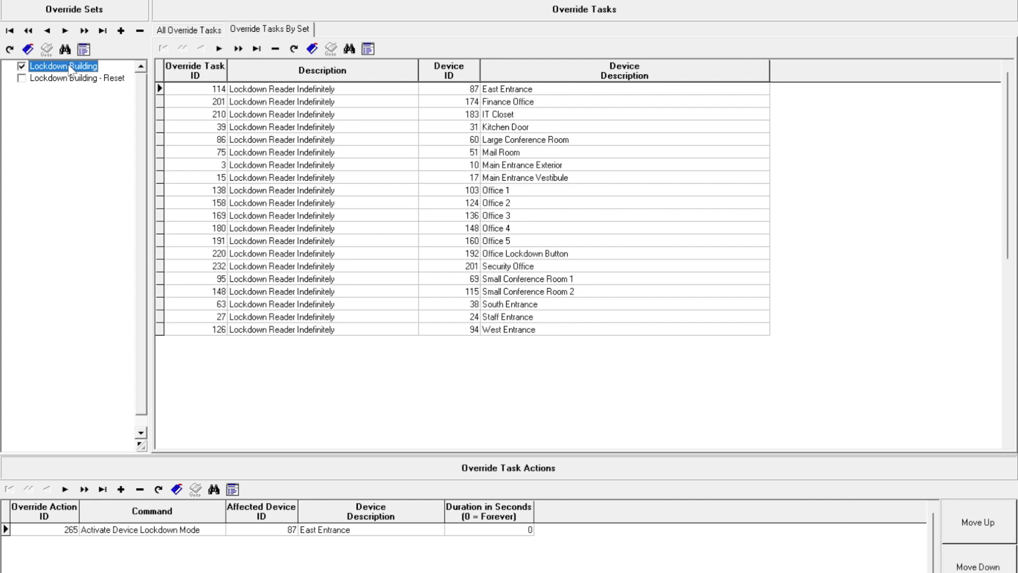
pyautogui.click(164, 31)
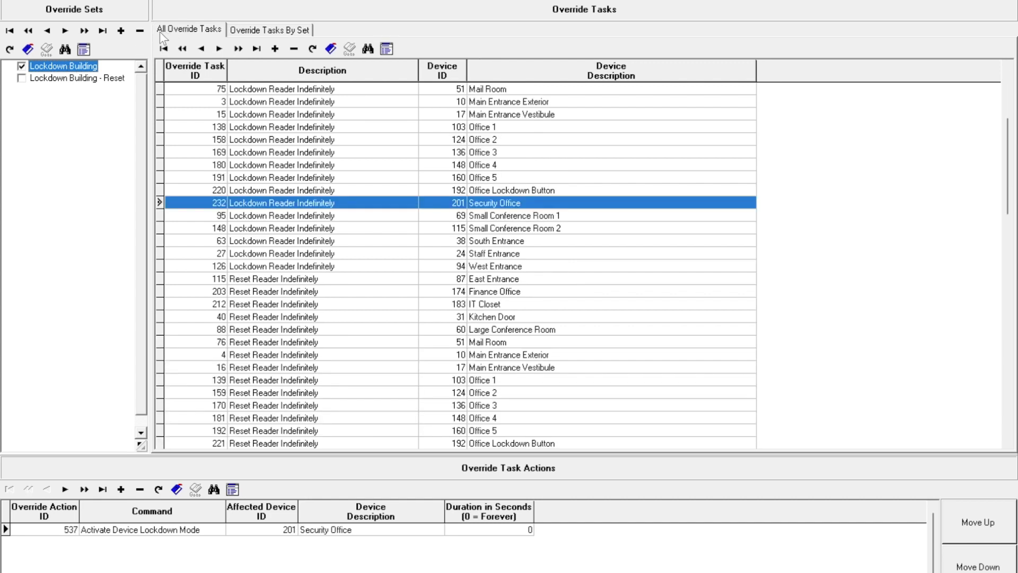
# Deselect the Lockdown Building override set and select Lockdown Building - Reset, keeping all override tasks listed.
pyautogui.click(23, 67)
pyautogui.click(22, 79)
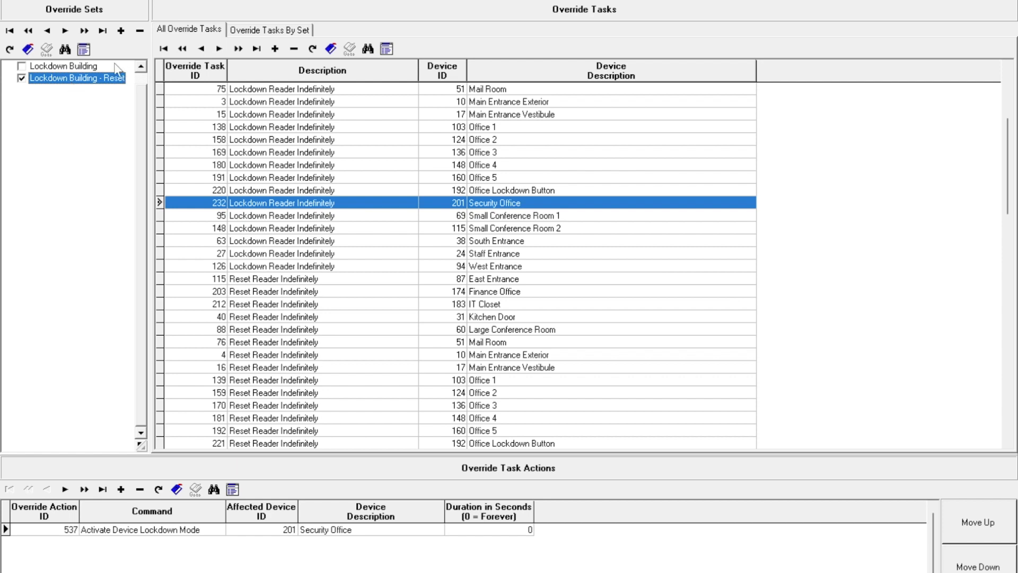
pyautogui.click(175, 31)
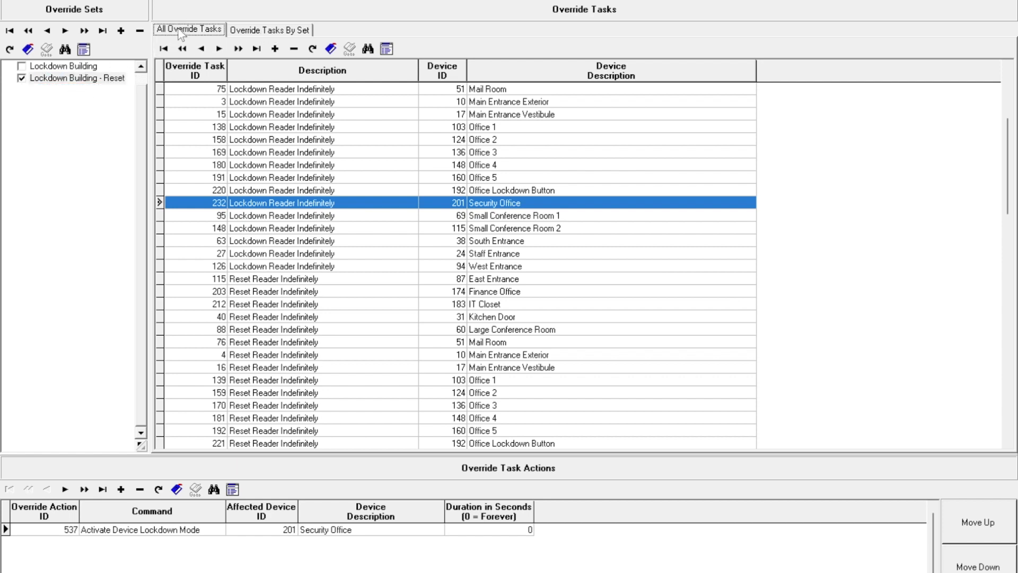
pyautogui.click(310, 280)
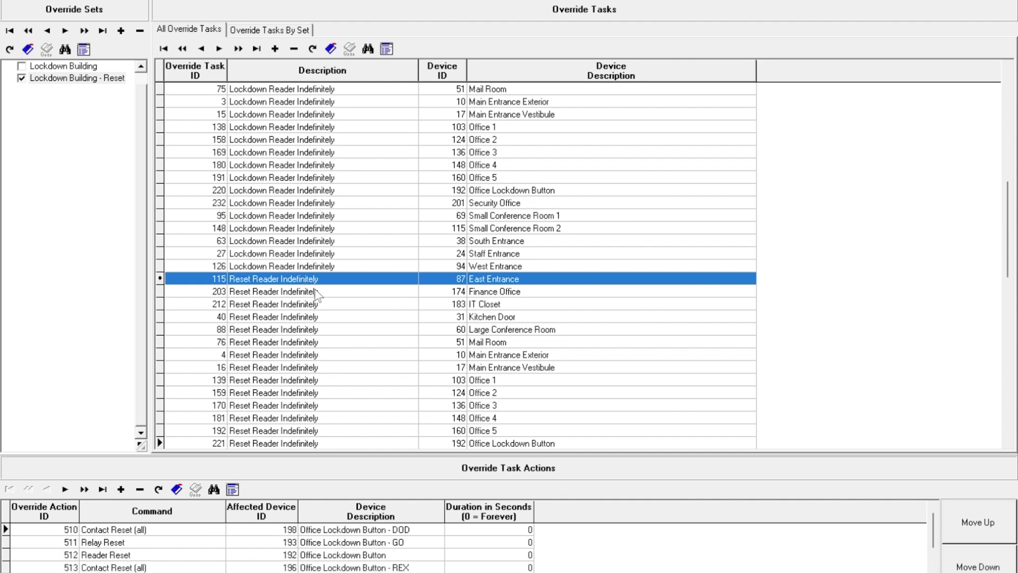
pyautogui.scroll(-10, 317, 295)
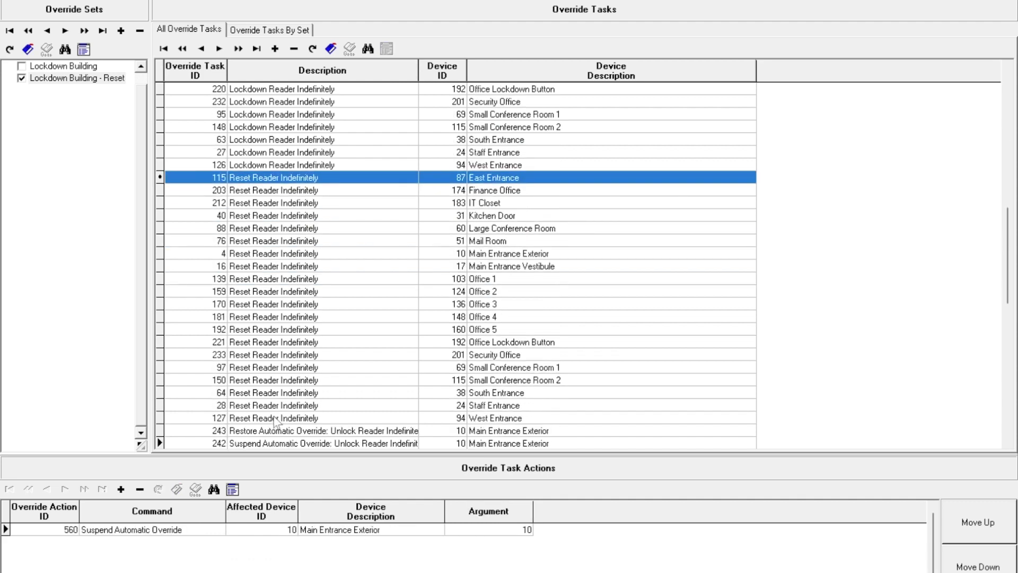
pyautogui.click(287, 419)
pyautogui.keyDown('shift'); pyautogui.click(285, 417); pyautogui.keyUp('shift')
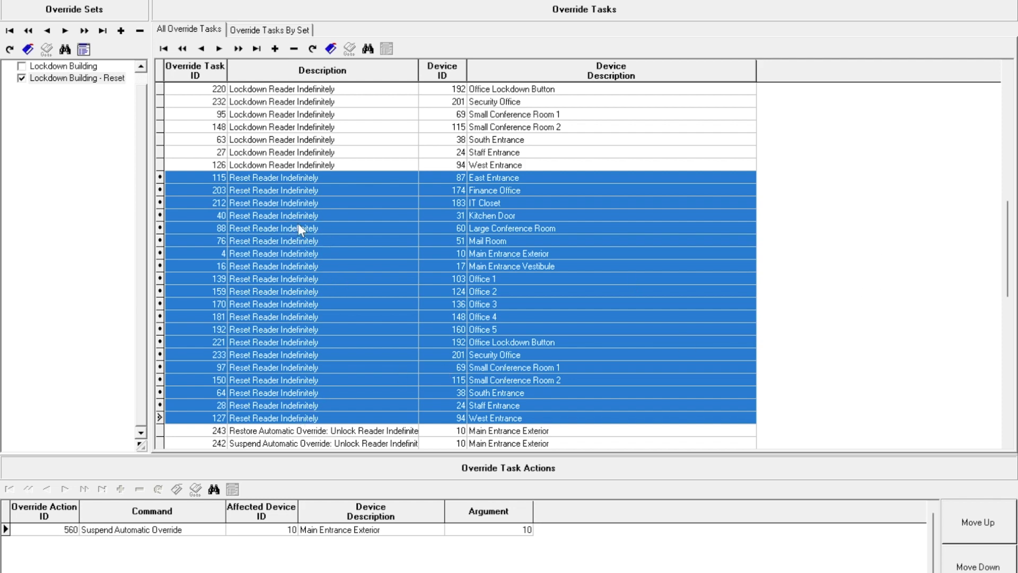
pyautogui.click(305, 194)
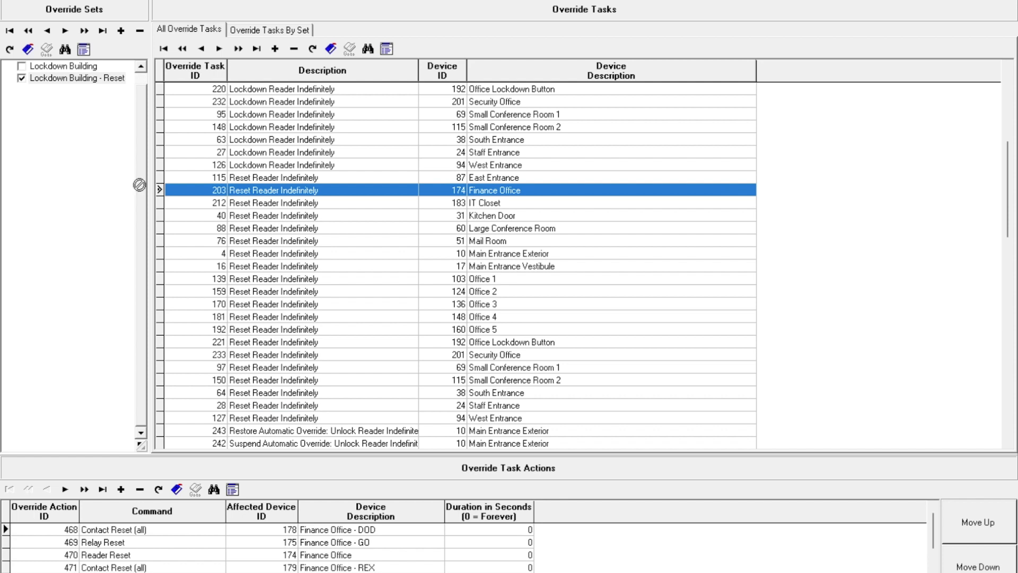
# Copy all Reset Reader Indefinitely tasks, East Entrance through West Entrance, into the Lockdown Building - Reset set.
pyautogui.click(274, 179)
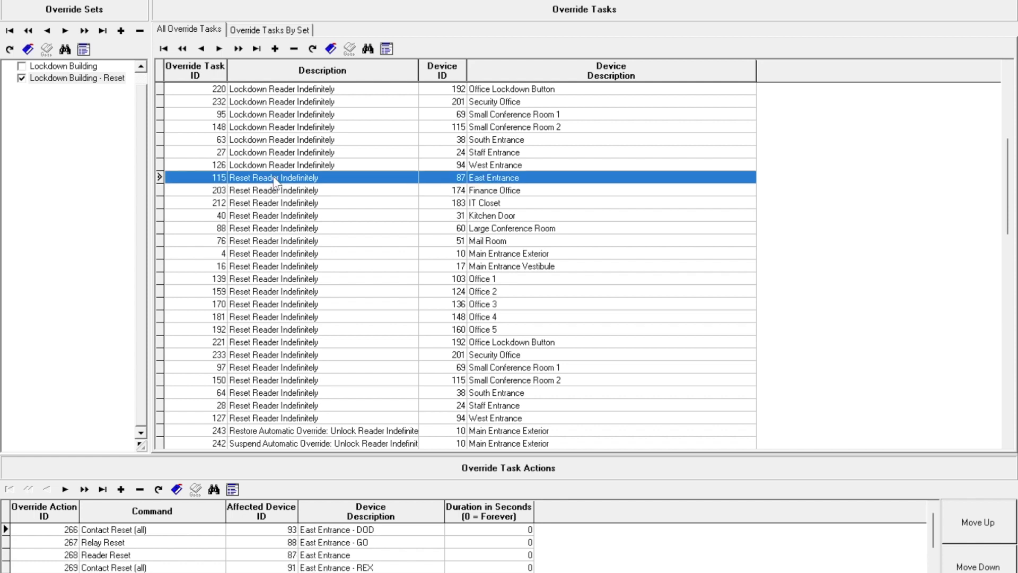
pyautogui.keyDown('ctrl'); pyautogui.click(287, 418); pyautogui.keyUp('ctrl')
pyautogui.keyDown('shift'); pyautogui.click(286, 418); pyautogui.keyUp('shift')
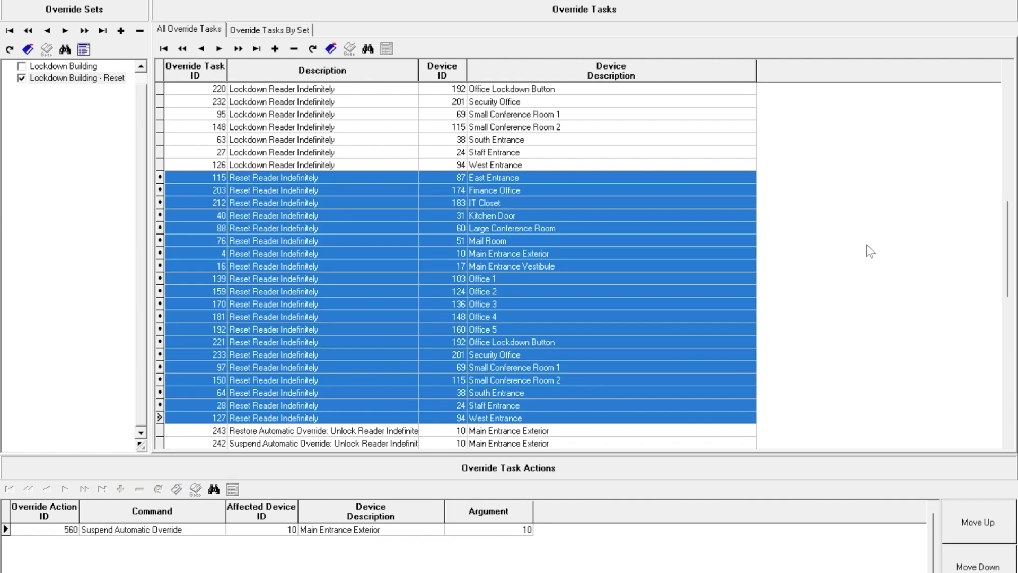
pyautogui.moveTo(663, 228); pyautogui.dragTo(77, 180)
pyautogui.moveTo(77, 180); pyautogui.dragTo(77, 179)
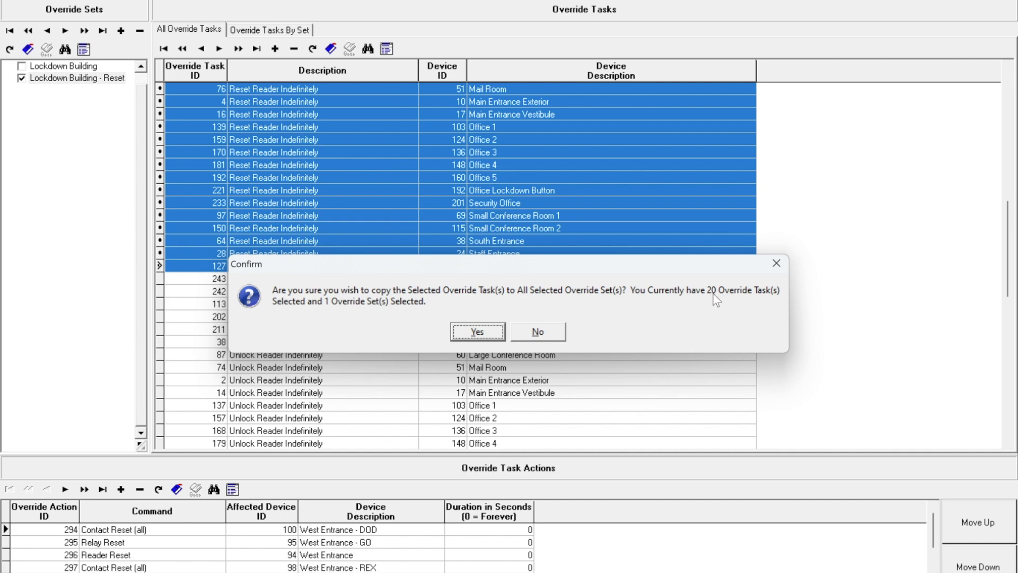
pyautogui.click(491, 333)
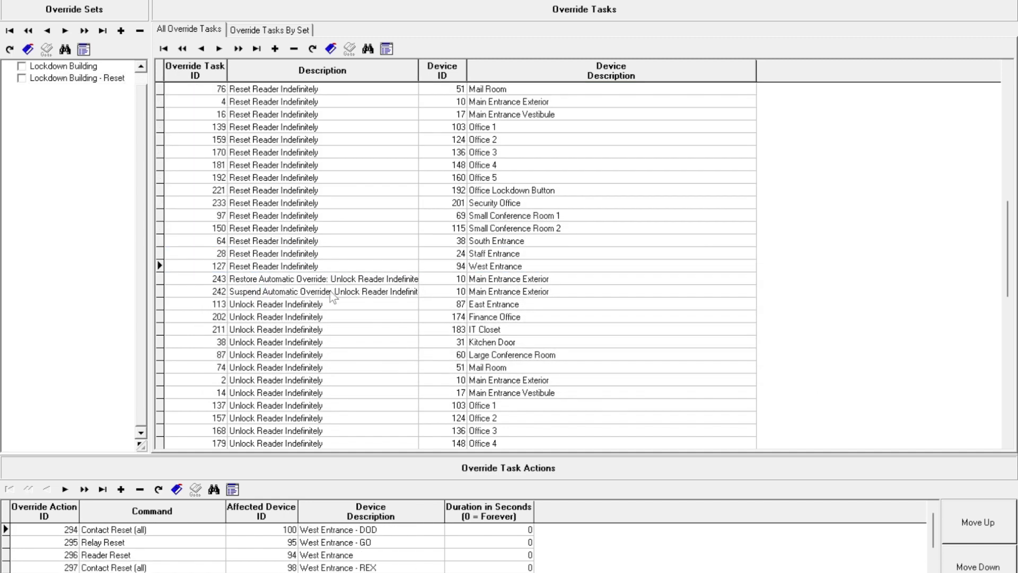
# Step back through the Reset Reader Indefinitely tasks from West Entrance to Office 3, examining the actions of each.
pyautogui.press('Up')
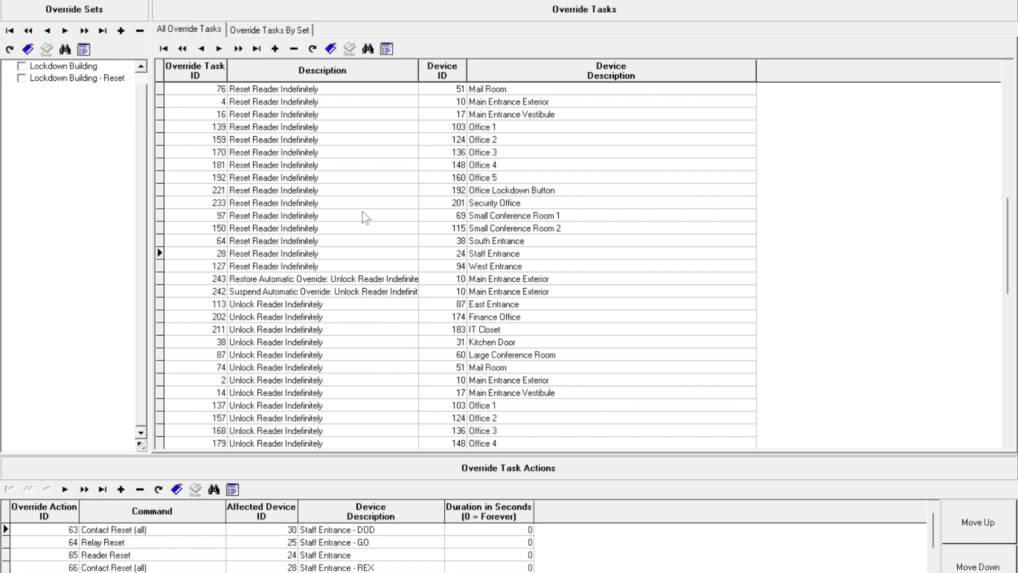
pyautogui.press('Up')
pyautogui.press('Up')
pyautogui.press('Up')
pyautogui.press('Up')
pyautogui.press('Up')
pyautogui.press('Up')
pyautogui.press('Up')
pyautogui.press('Up')
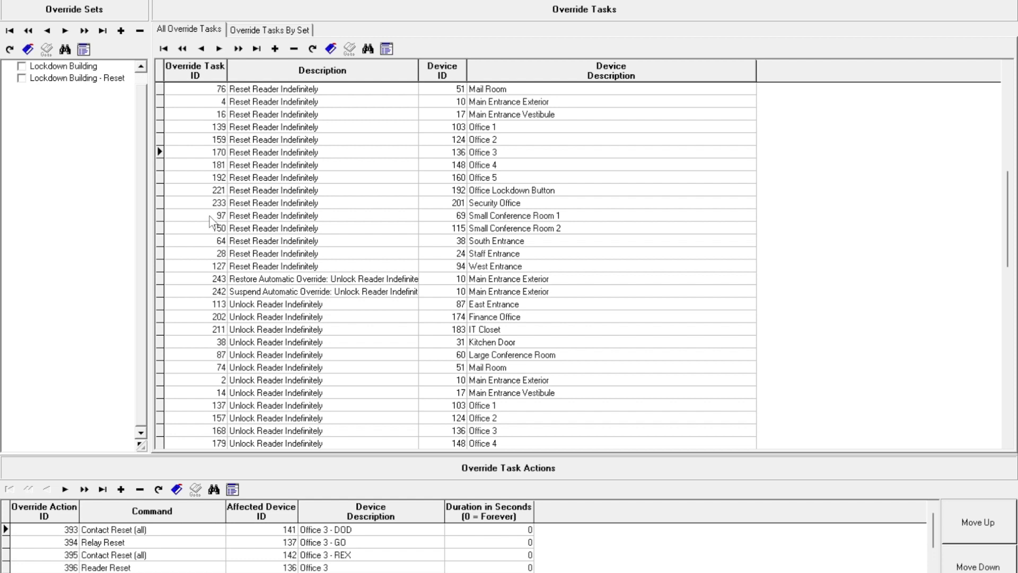
# Review the override tasks contained in the Lockdown Building - Reset set, and deselect the set.
pyautogui.click(21, 78)
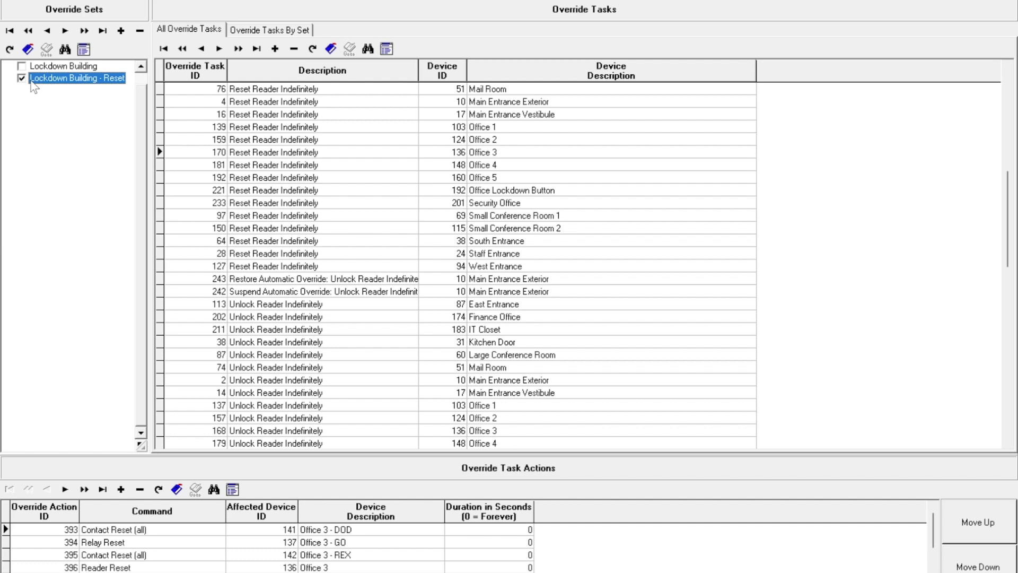
pyautogui.click(291, 31)
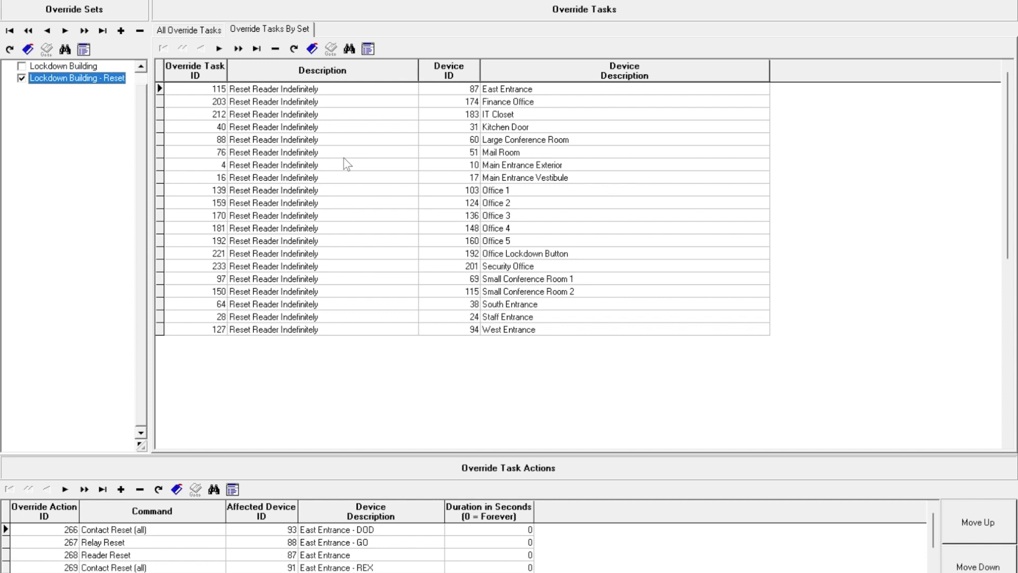
pyautogui.click(22, 79)
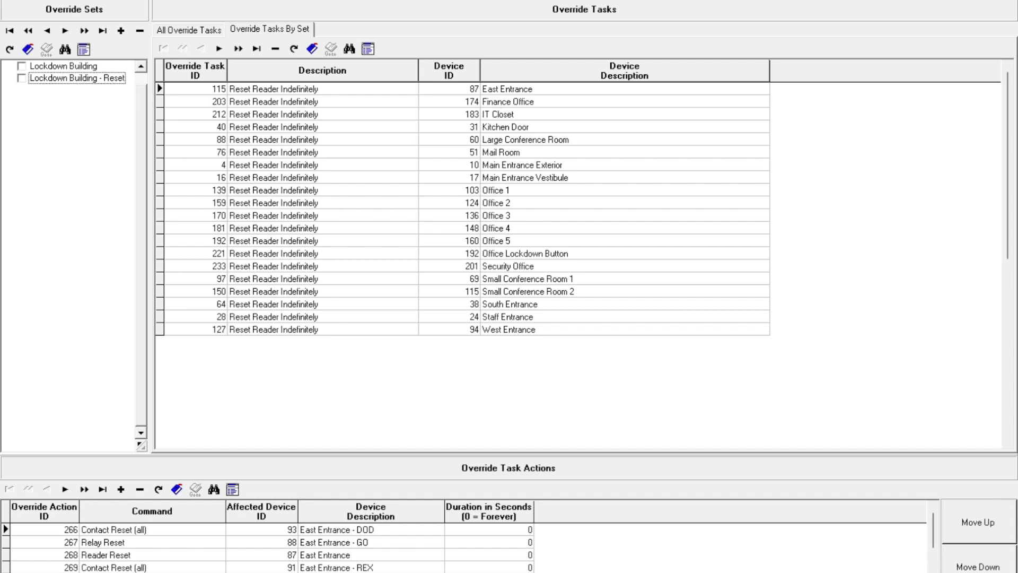
pyautogui.click(22, 78)
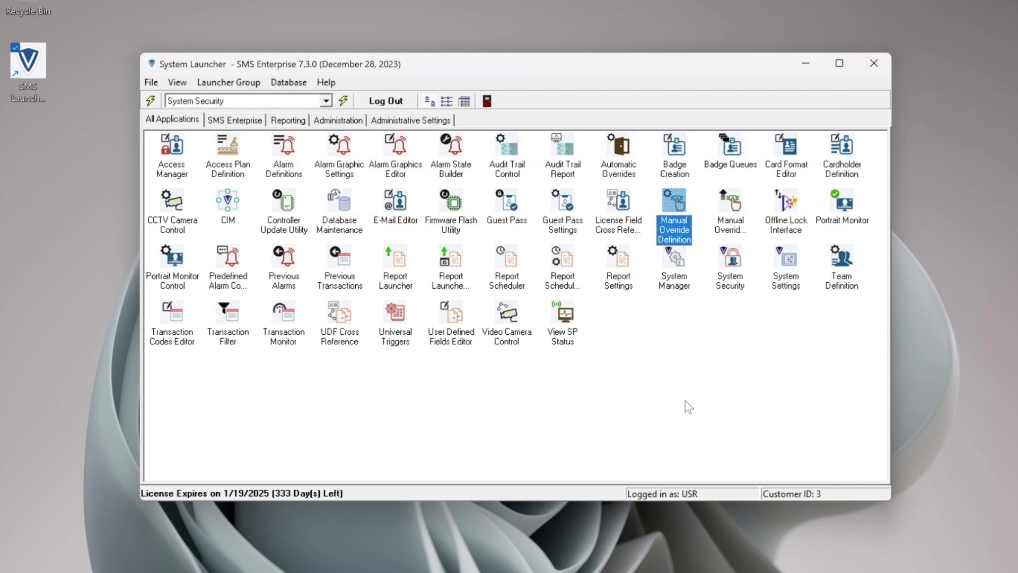
# Open Manual Override Execution and compare the available overrides of the Lockdown Building and Lockdown Building - Reset sets.
pyautogui.click(739, 206)
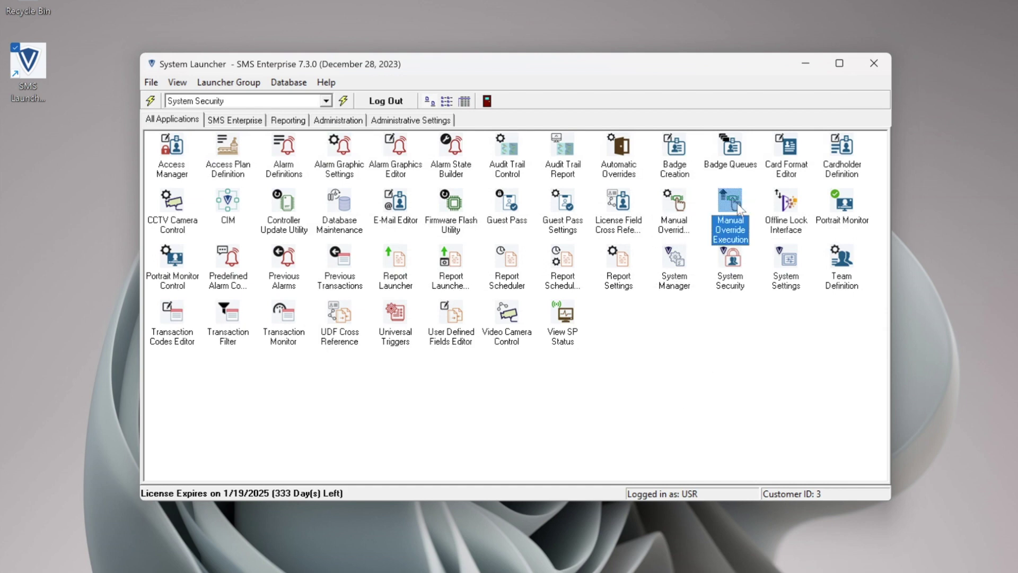
pyautogui.doubleClick(741, 207)
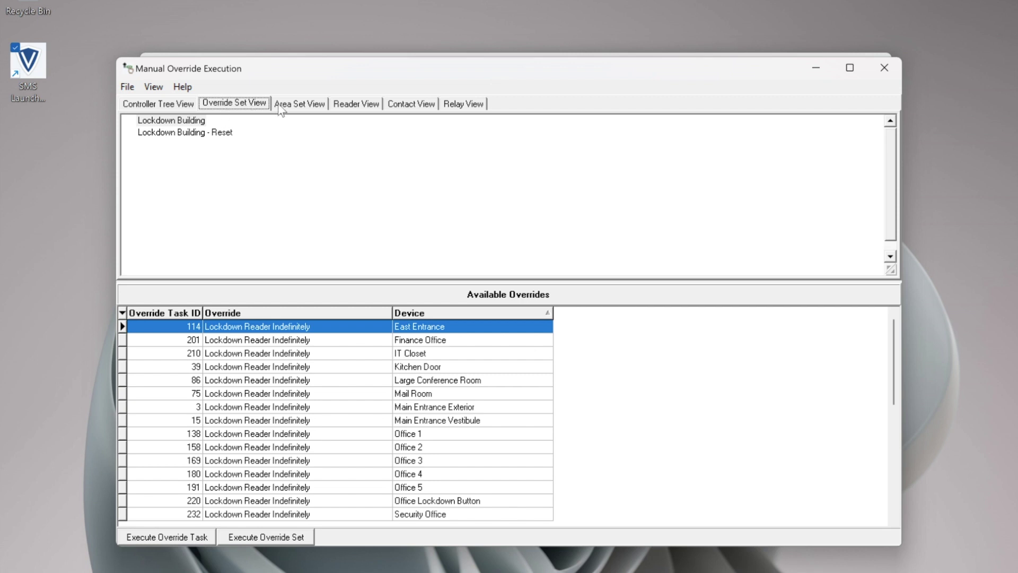
pyautogui.click(186, 134)
pyautogui.click(189, 125)
pyautogui.click(190, 131)
pyautogui.click(192, 124)
pyautogui.click(195, 133)
pyautogui.click(195, 123)
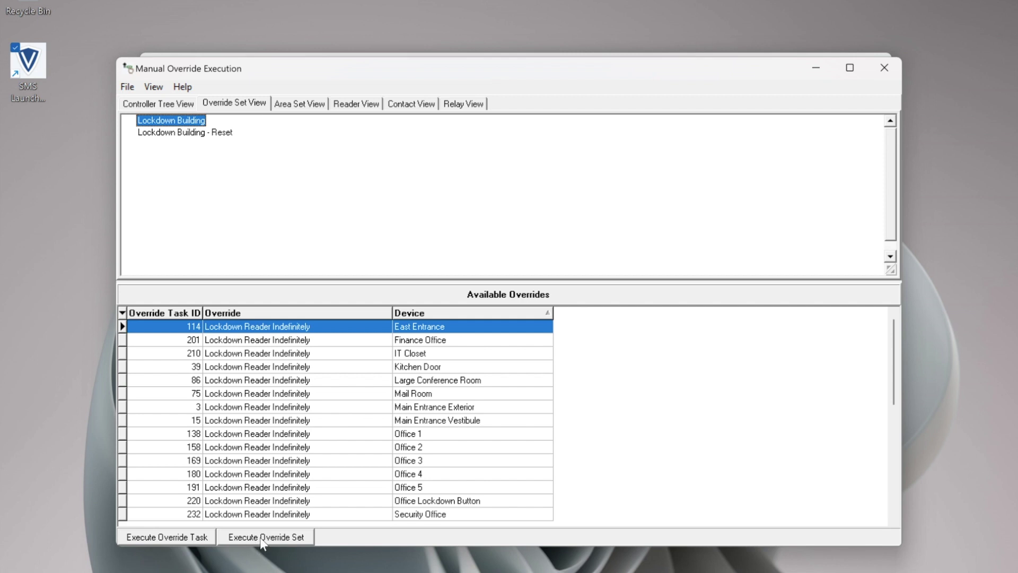
# Examine the lockdown override available for the East Entrance reader, return to the override sets and leave Manual Override Execution.
pyautogui.click(279, 381)
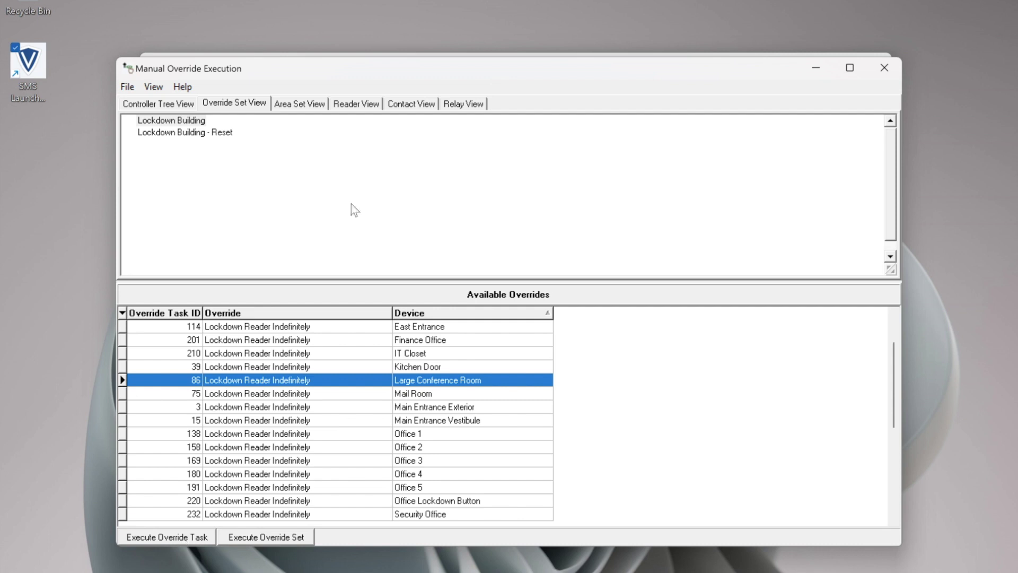
pyautogui.click(374, 105)
pyautogui.click(255, 353)
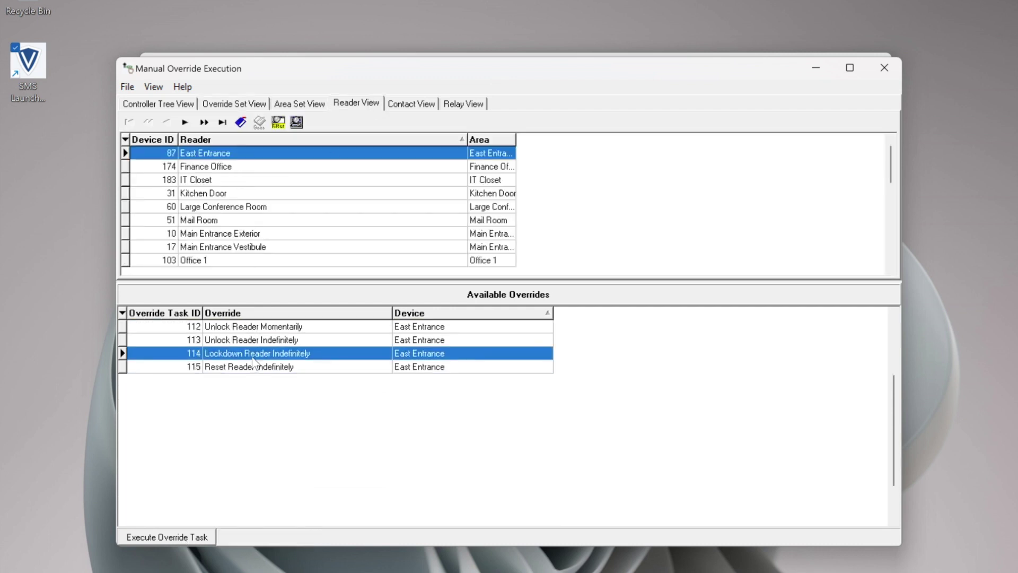
pyautogui.click(235, 104)
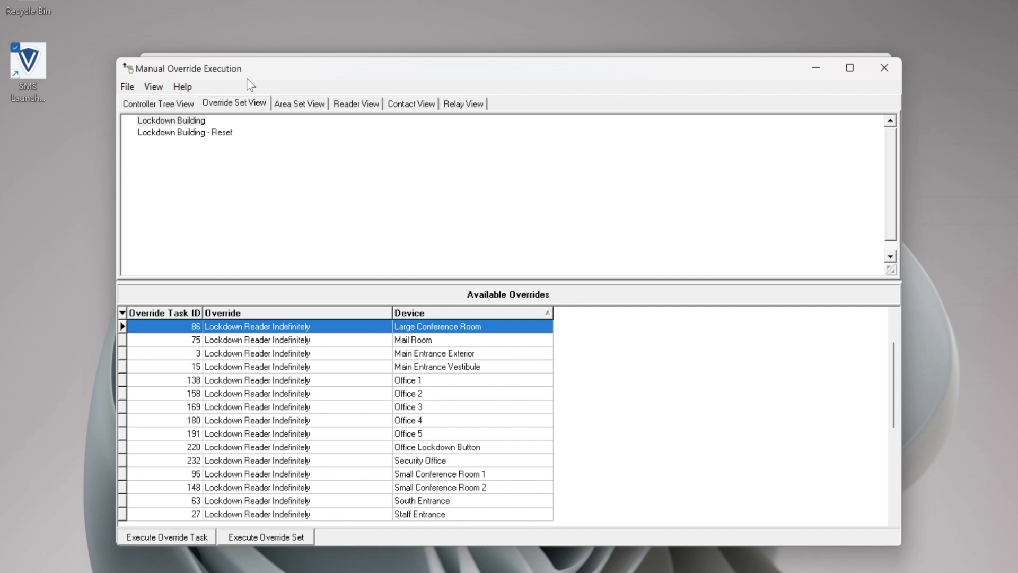
pyautogui.click(885, 68)
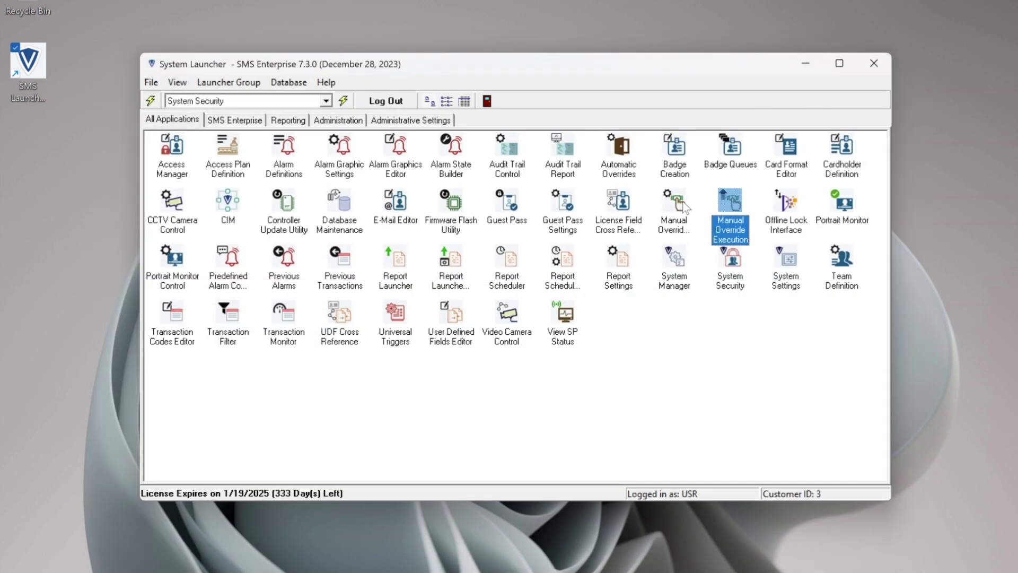
# Open Manual Override Definition and create an override set named "Test".
pyautogui.click(678, 207)
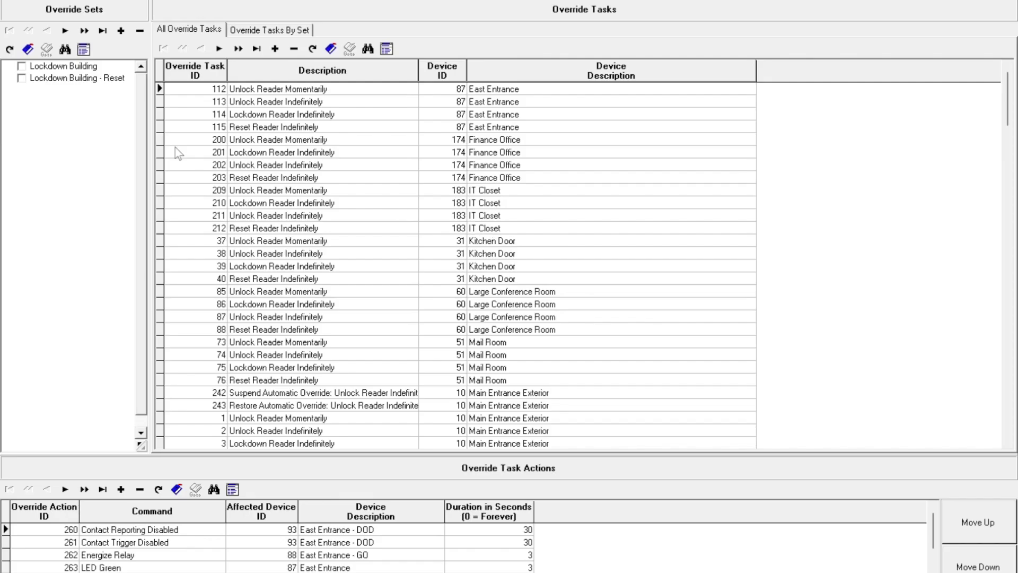
pyautogui.click(121, 31)
pyautogui.write('Test')
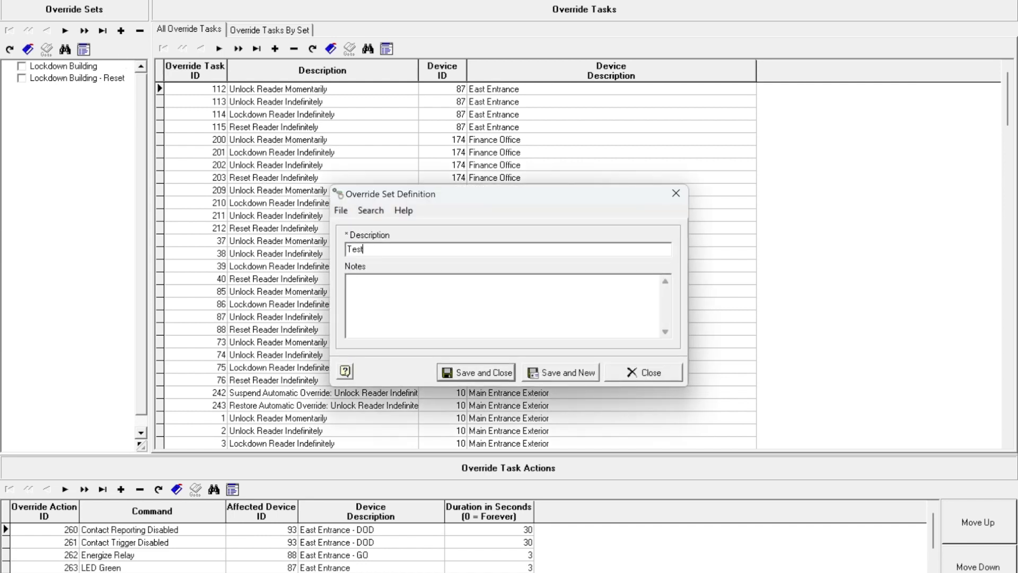
pyautogui.click(499, 372)
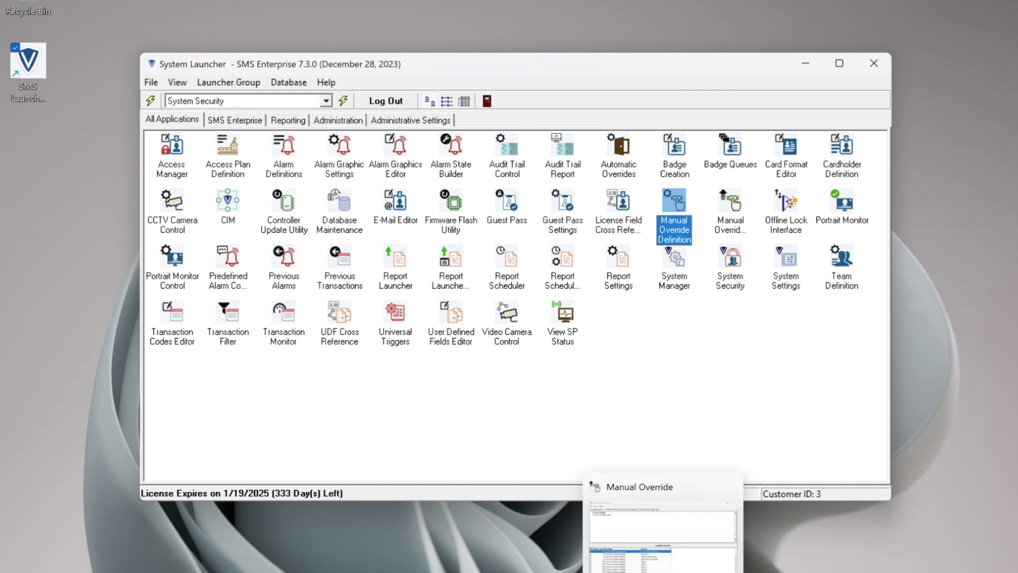
# Switch back to the open Manual Override Execution window and check its override sets and available commands.
pyautogui.click(663, 572)
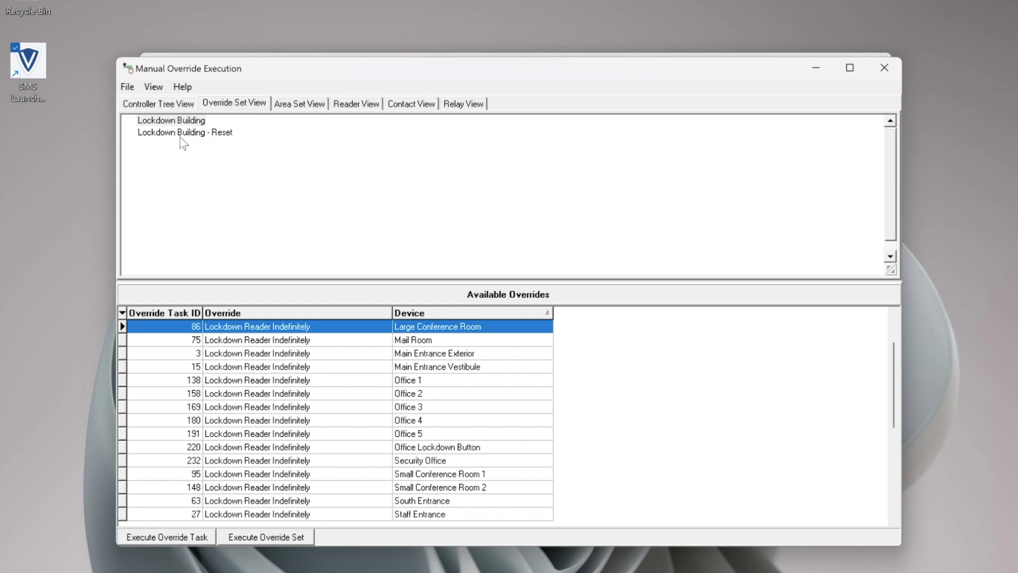
pyautogui.click(128, 87)
pyautogui.click(154, 87)
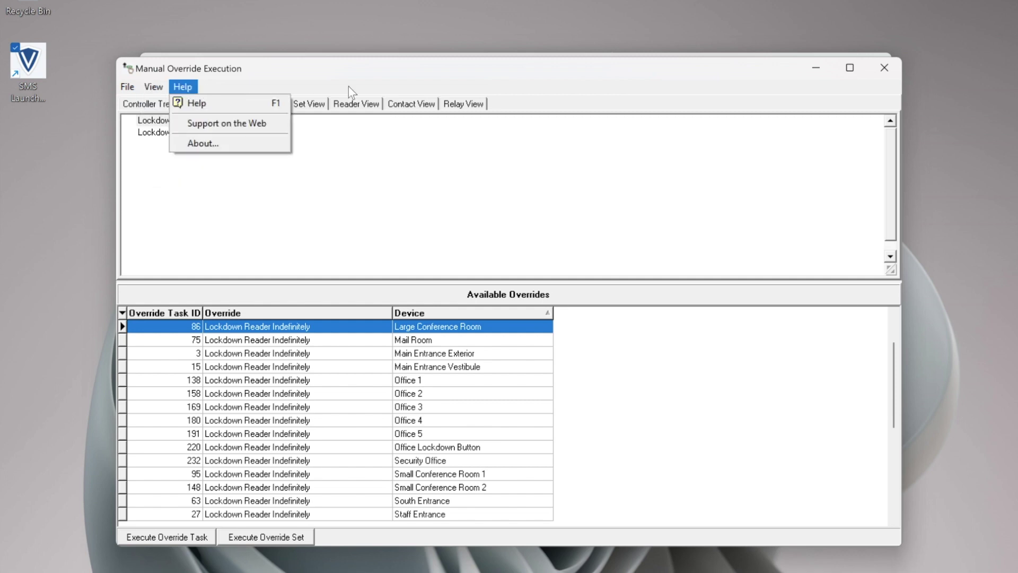
pyautogui.click(762, 78)
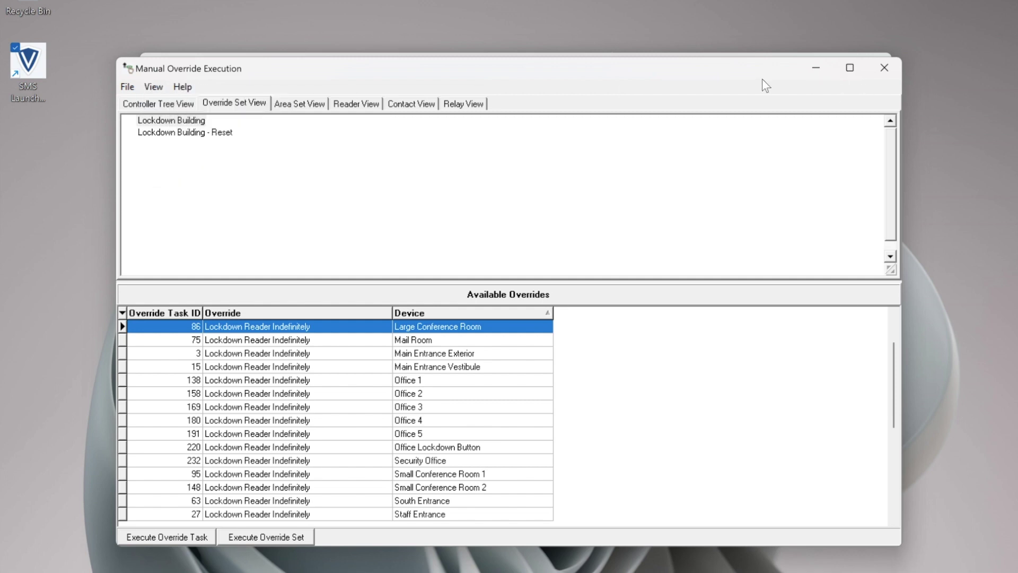
# Restart Manual Override Execution, view the overrides available in the Test set, and close the window.
pyautogui.click(884, 68)
pyautogui.click(726, 208)
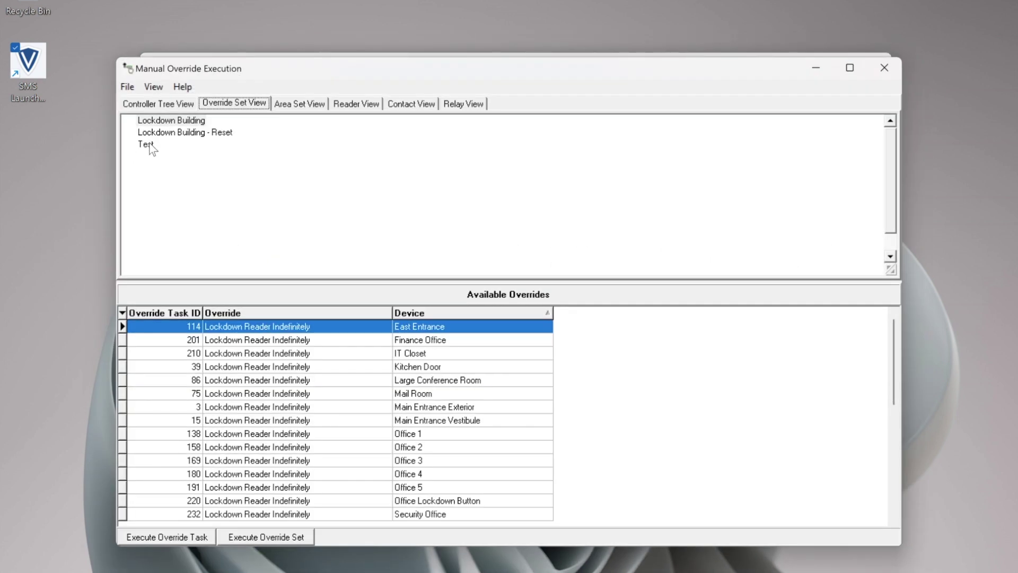
pyautogui.click(147, 144)
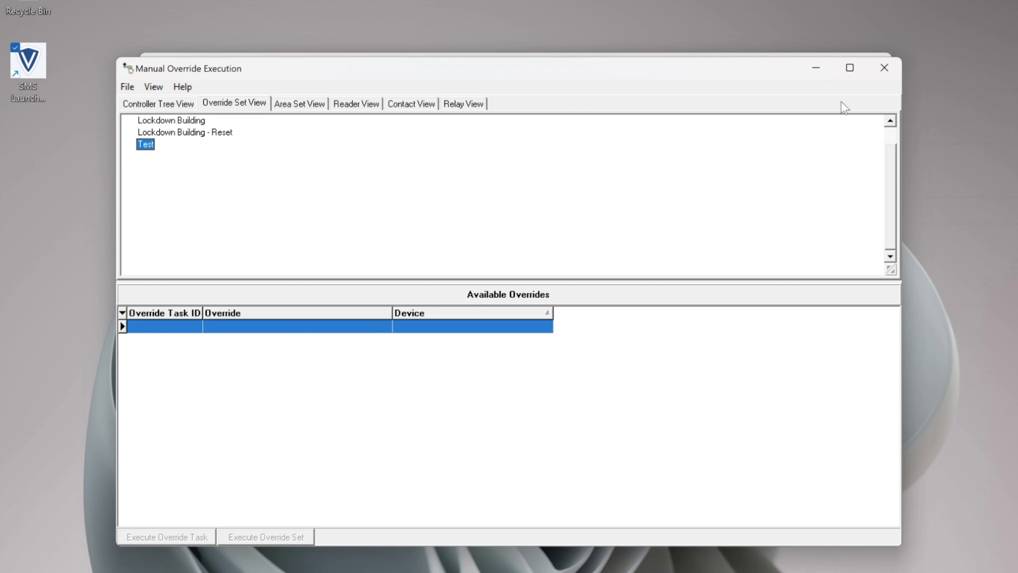
pyautogui.click(880, 74)
pyautogui.click(679, 221)
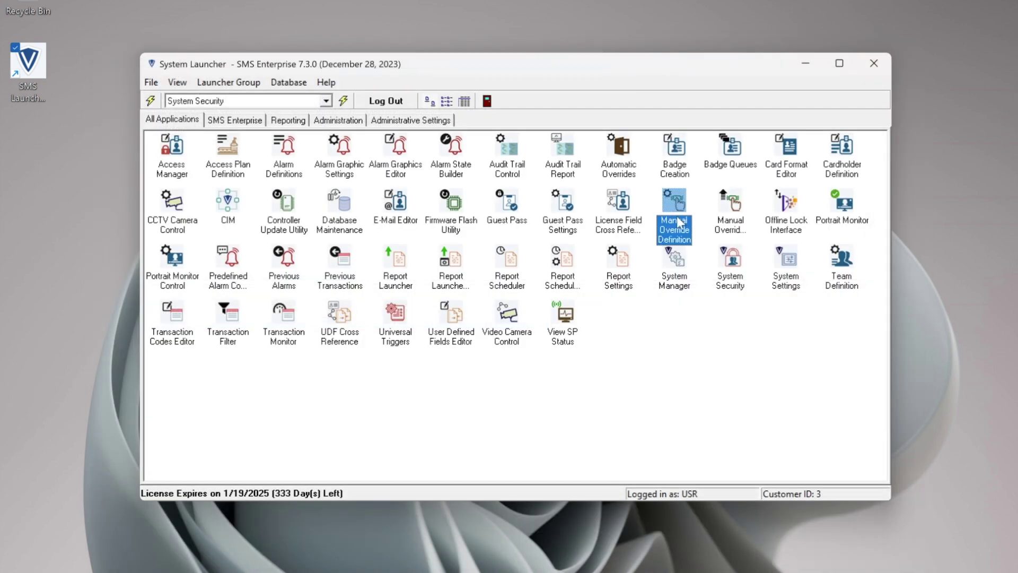
pyautogui.click(738, 229)
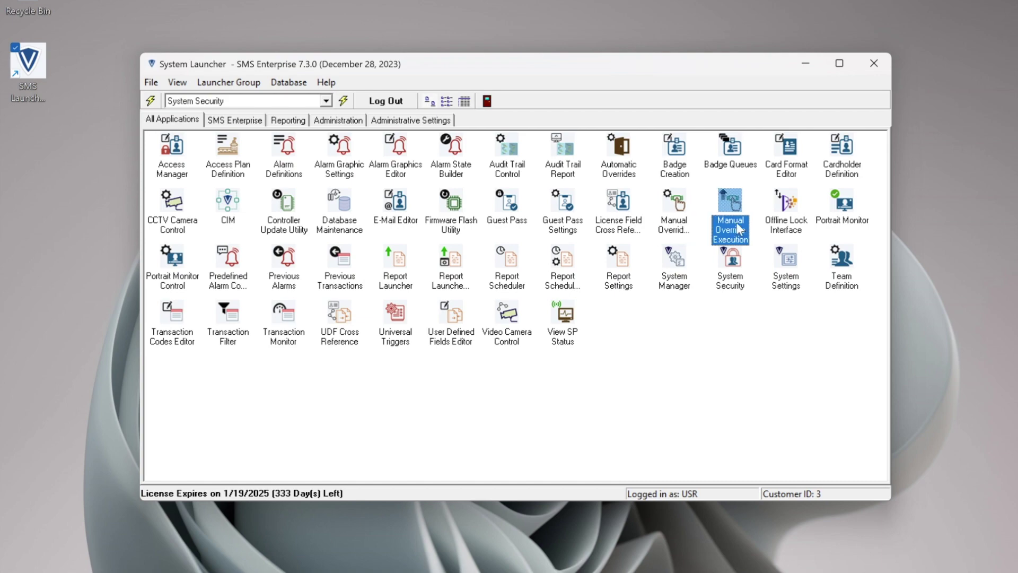